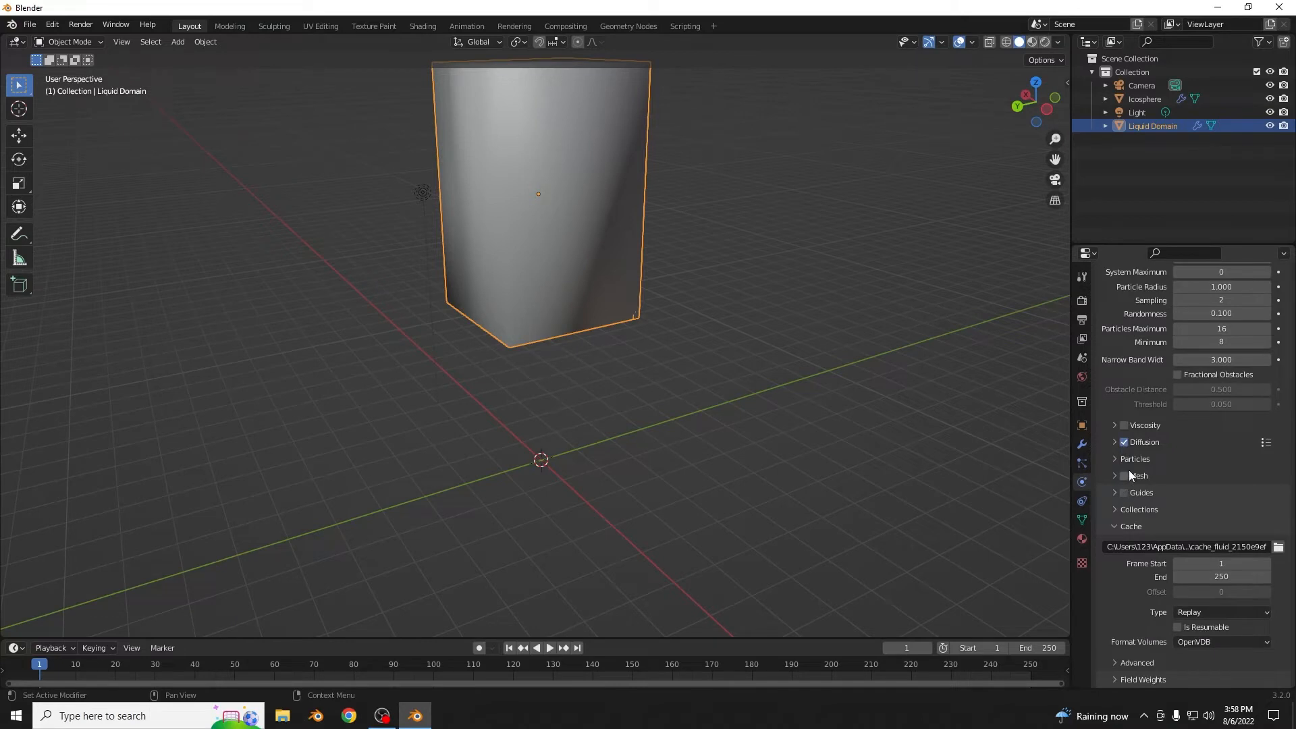
Enable Mesh for the Liquid Domain, play the simulation and return to the first frame.
{"action": "left_click", "coordinate": [1124, 475]}
{"action": "key", "text": "space"}
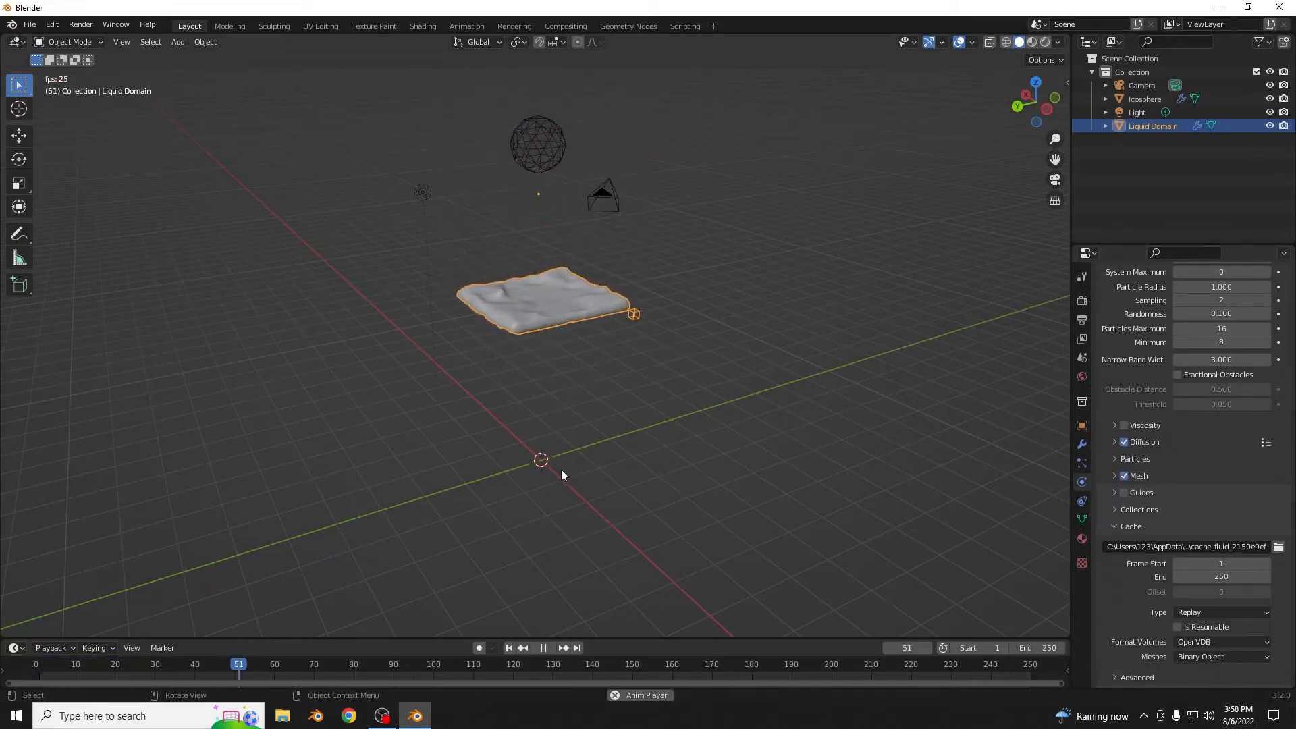
{"action": "key", "text": "space"}
{"action": "left_click", "coordinate": [510, 649]}
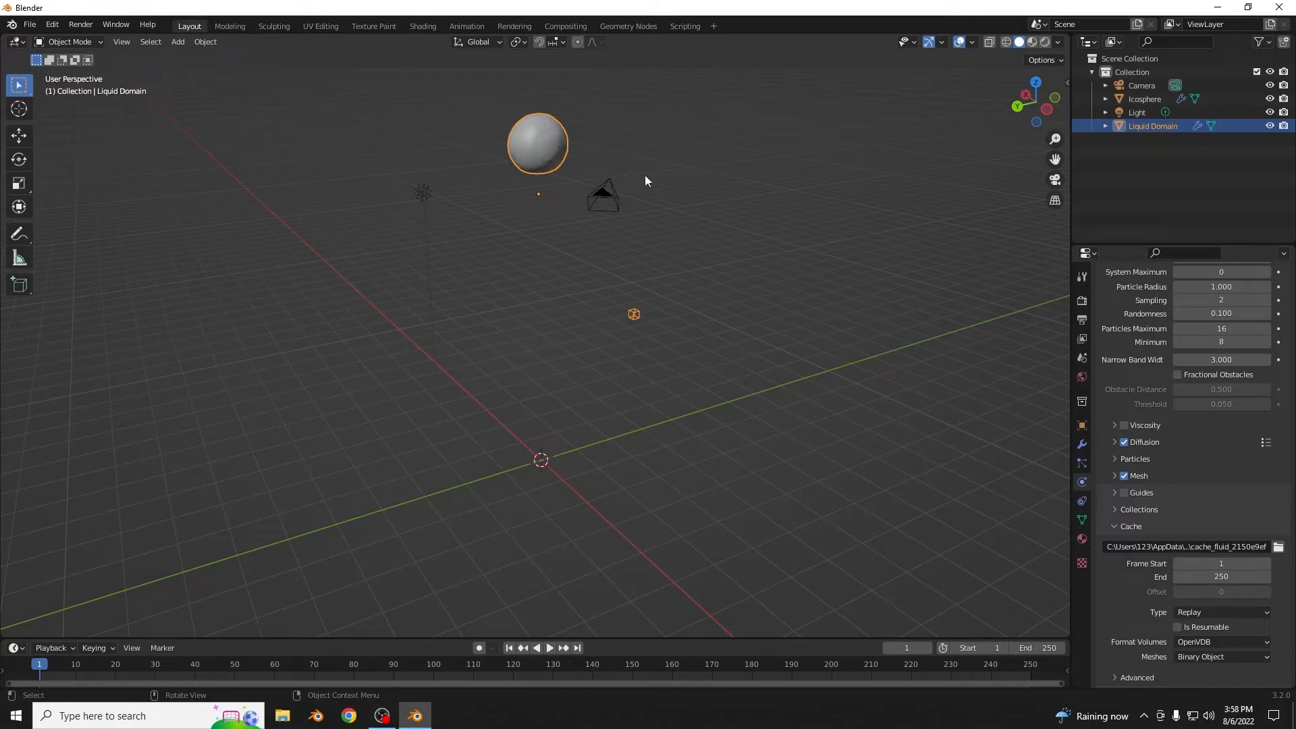
Set the Icosphere's Flow Behavior to Inflow, preview the simulation and return to the first frame.
{"action": "scroll", "coordinate": [1201, 445], "scroll_direction": "up", "scroll_amount": 6}
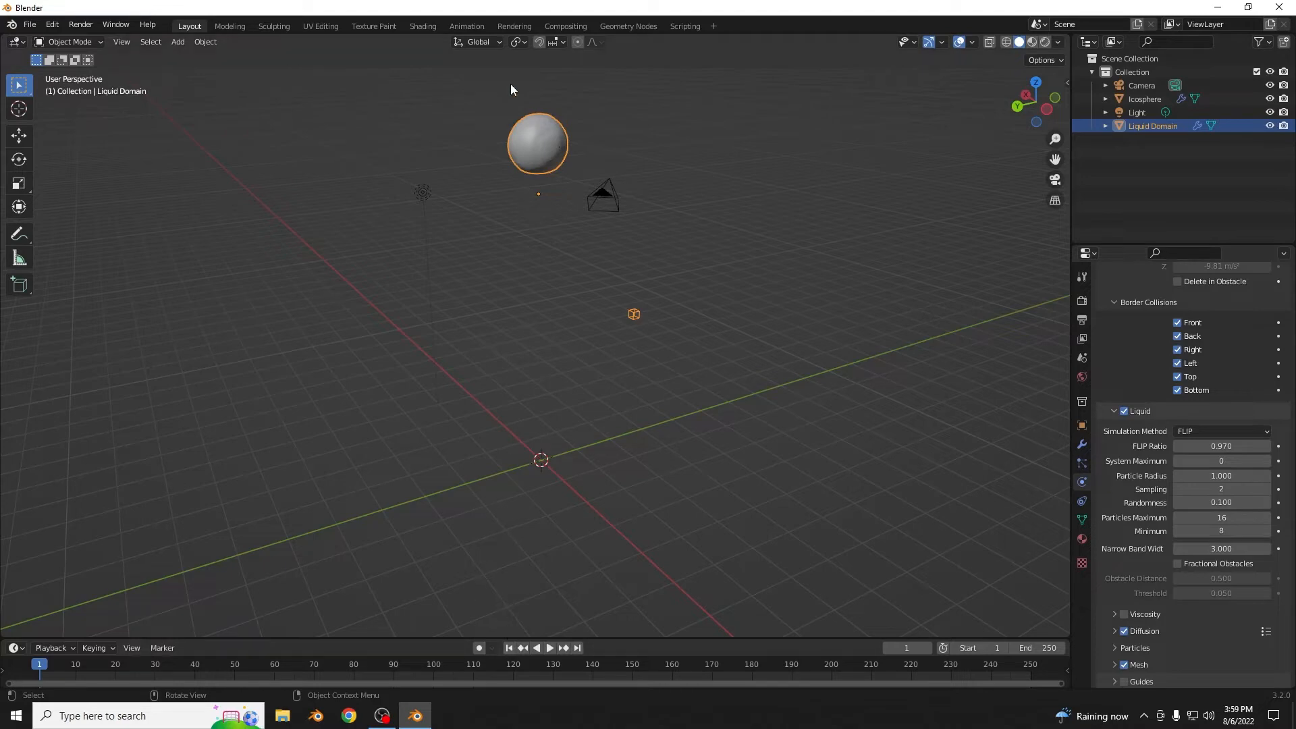
{"action": "left_click", "coordinate": [1129, 99]}
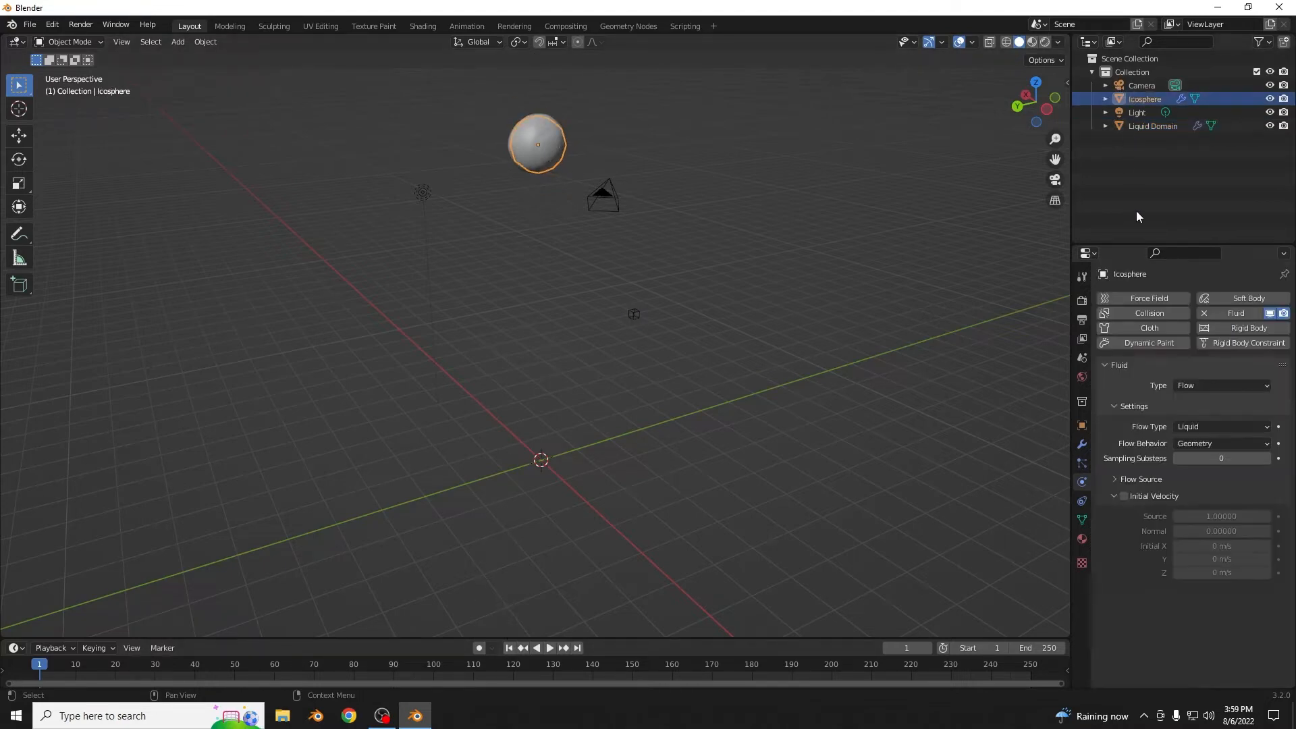
{"action": "left_click", "coordinate": [1201, 443]}
{"action": "left_click", "coordinate": [1202, 458]}
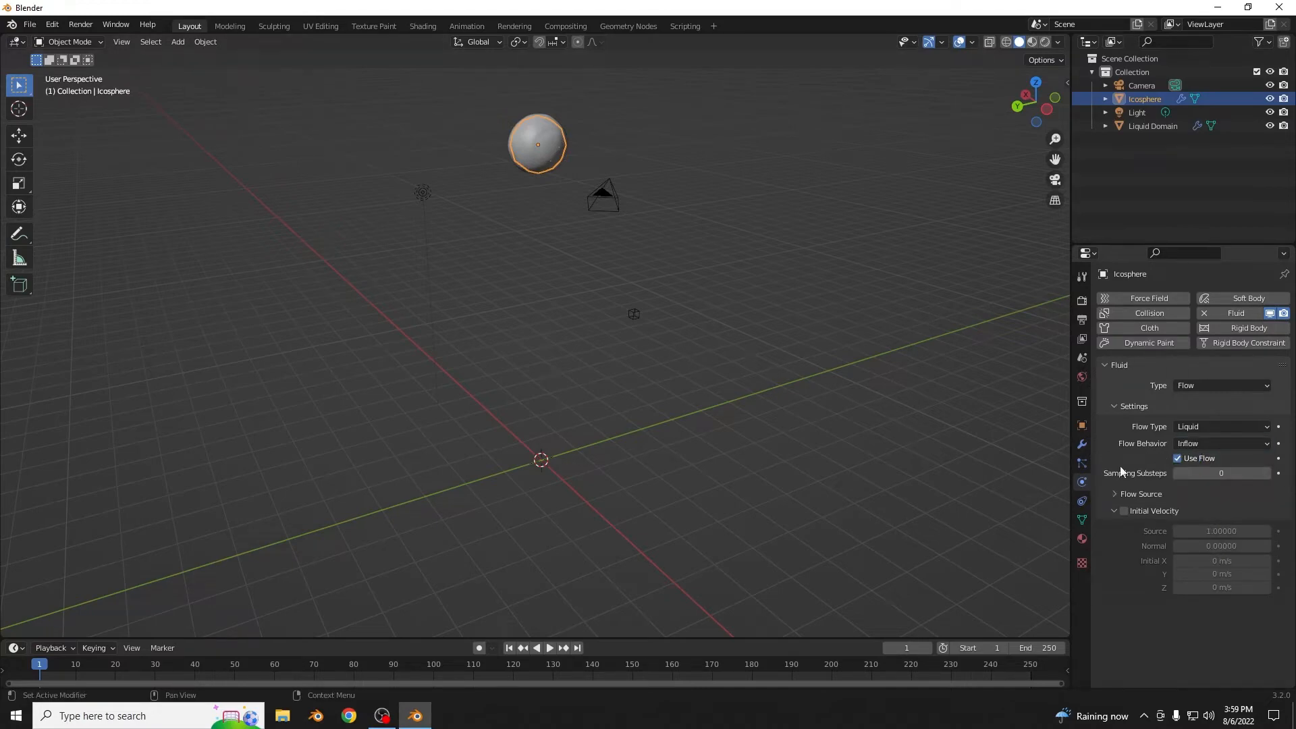
{"action": "key", "text": "space"}
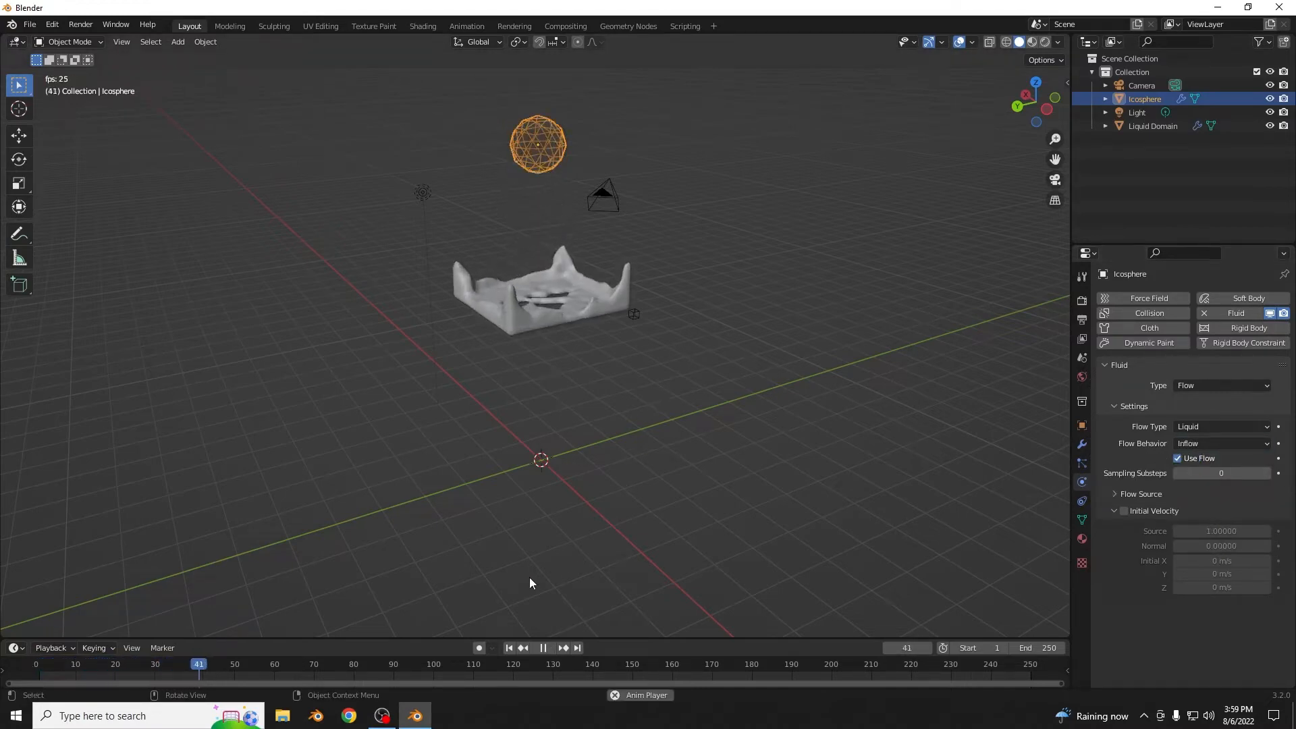
{"action": "key", "text": "space"}
{"action": "key", "text": "shift+Left"}
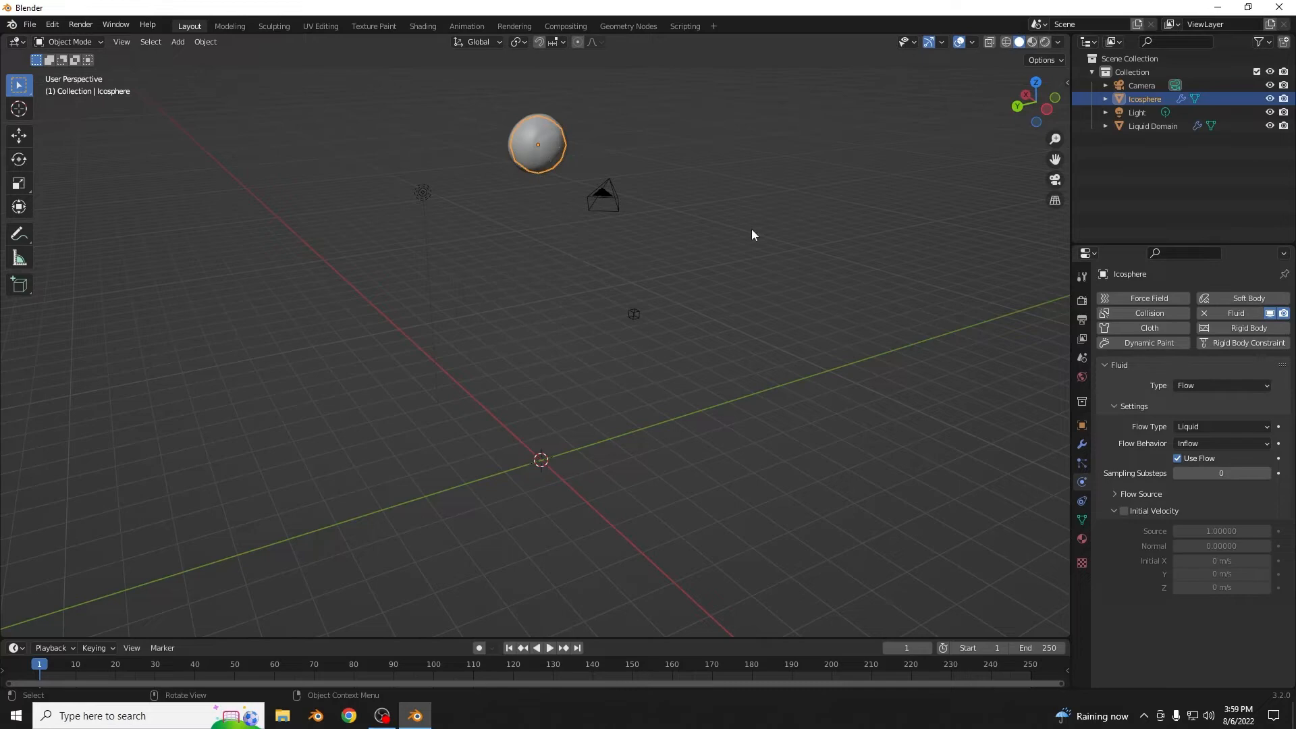
Set the Liquid Domain's Resolution Divisions to 36, preview the simulation and return to the first frame.
{"action": "left_click", "coordinate": [1152, 124]}
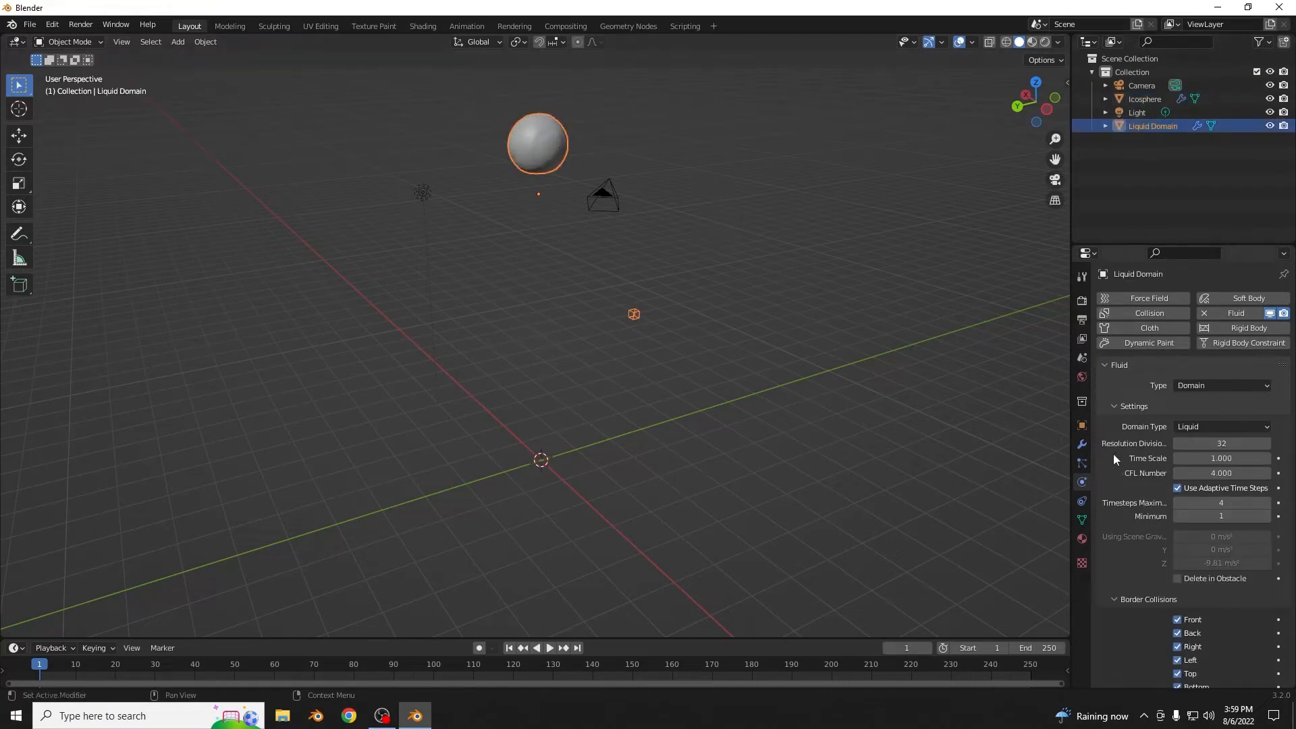
{"action": "left_click", "coordinate": [1225, 443]}
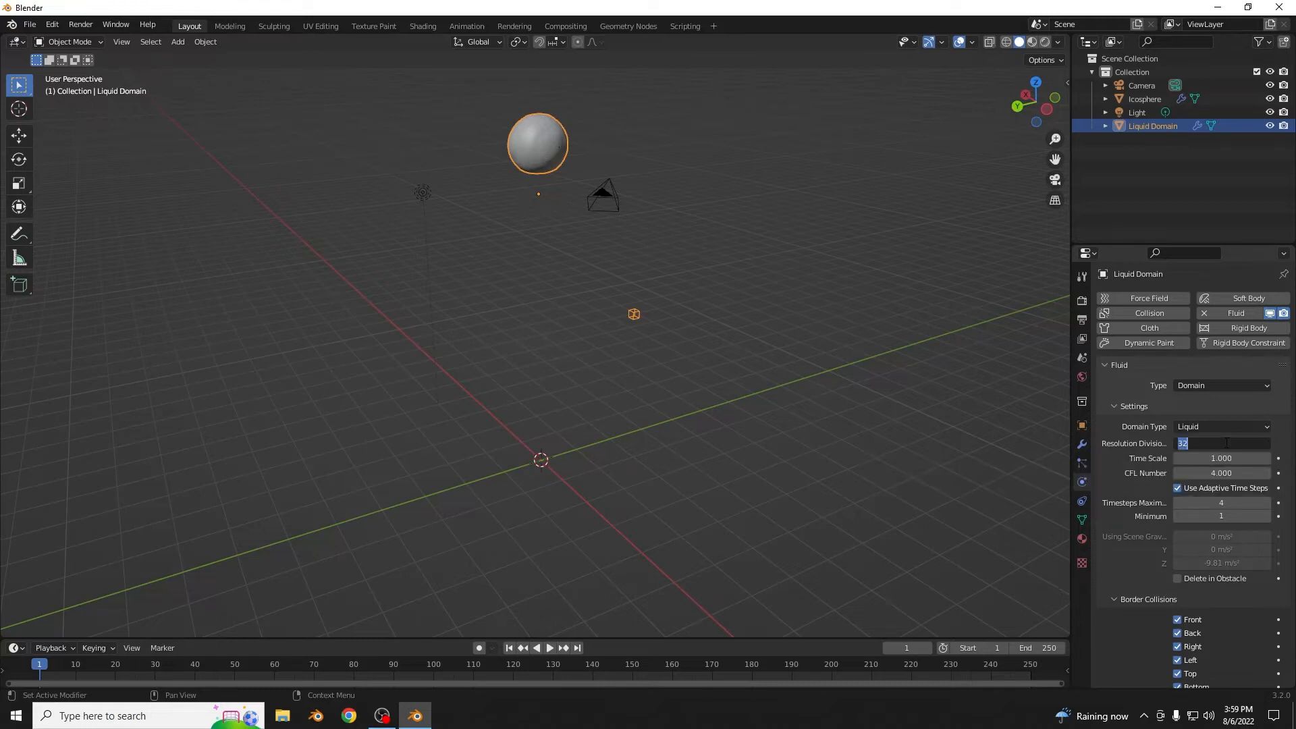
{"action": "type", "text": "376"}
{"action": "key", "text": "BackSpace"}
{"action": "key", "text": "BackSpace"}
{"action": "type", "text": "6"}
{"action": "key", "text": "Return"}
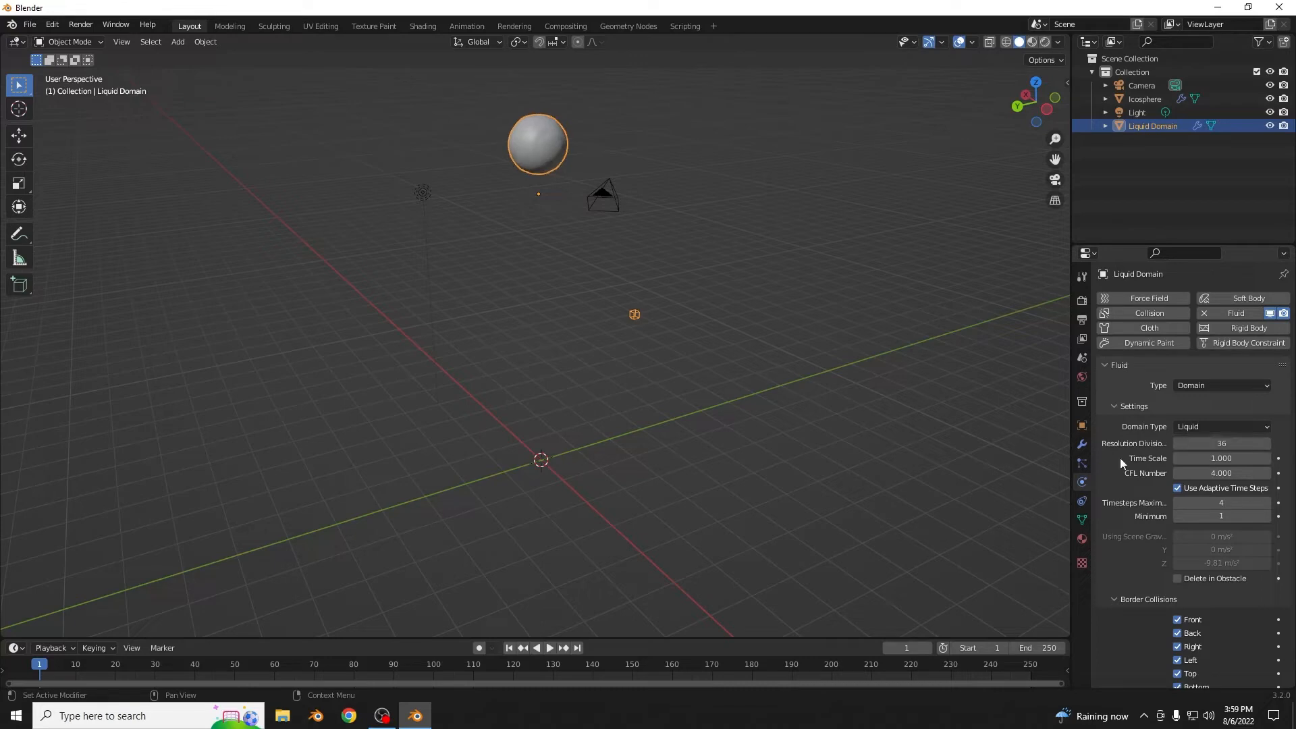
{"action": "key", "text": "space"}
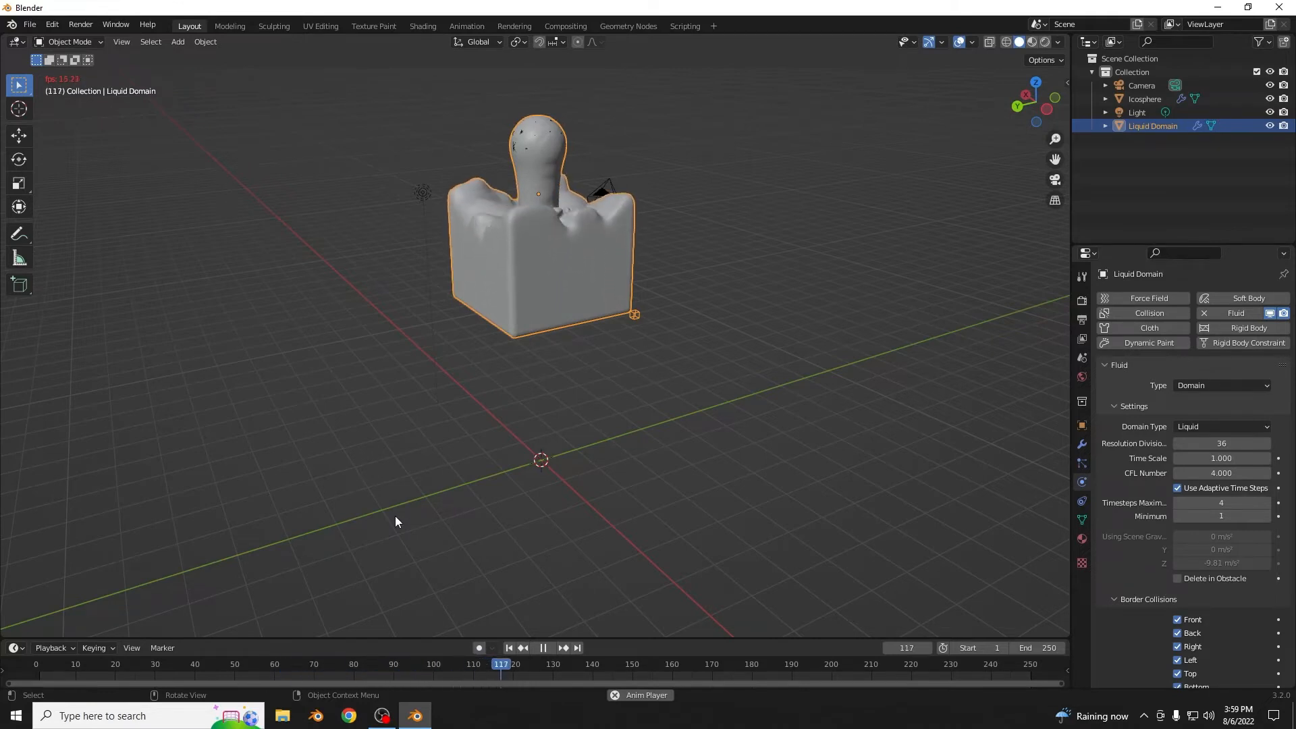
{"action": "key", "text": "space"}
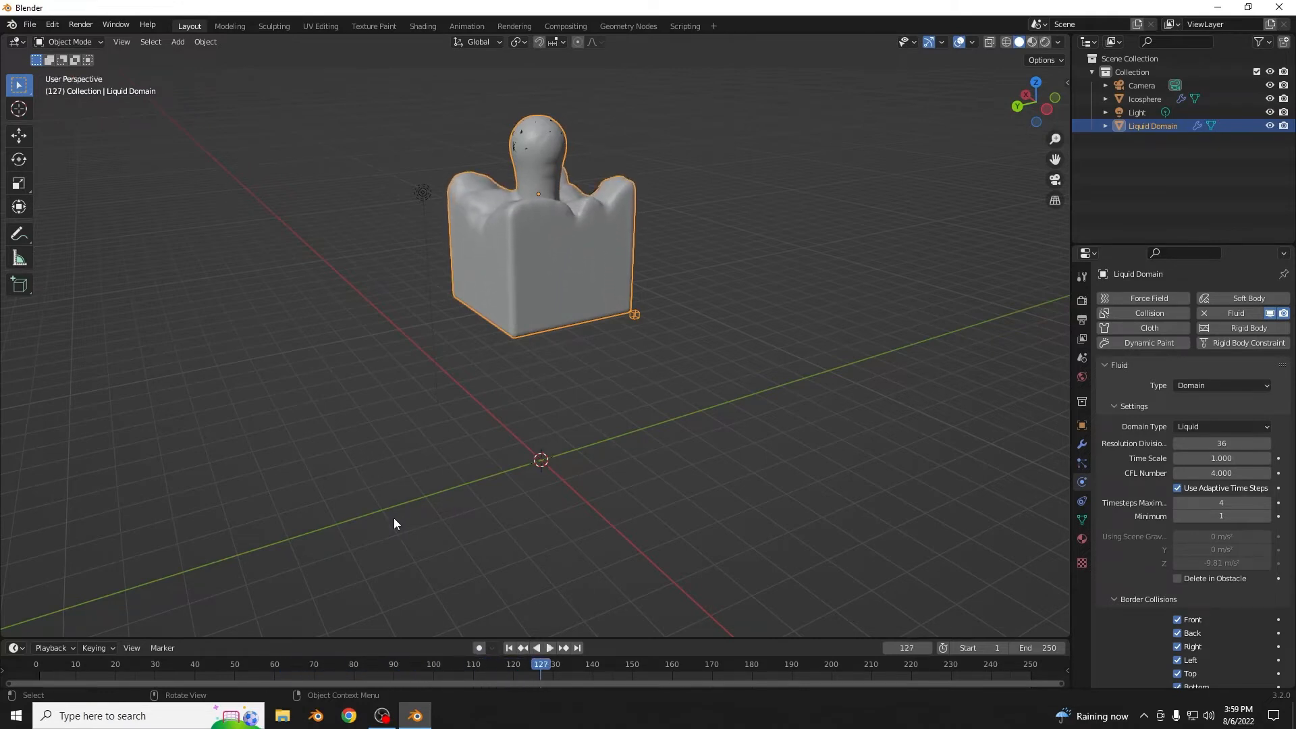
{"action": "left_click", "coordinate": [508, 647]}
Enable Viscosity for the Liquid Domain and play the simulation to examine the thicker liquid from the side.
{"action": "scroll", "coordinate": [1231, 529], "scroll_direction": "down", "scroll_amount": 5}
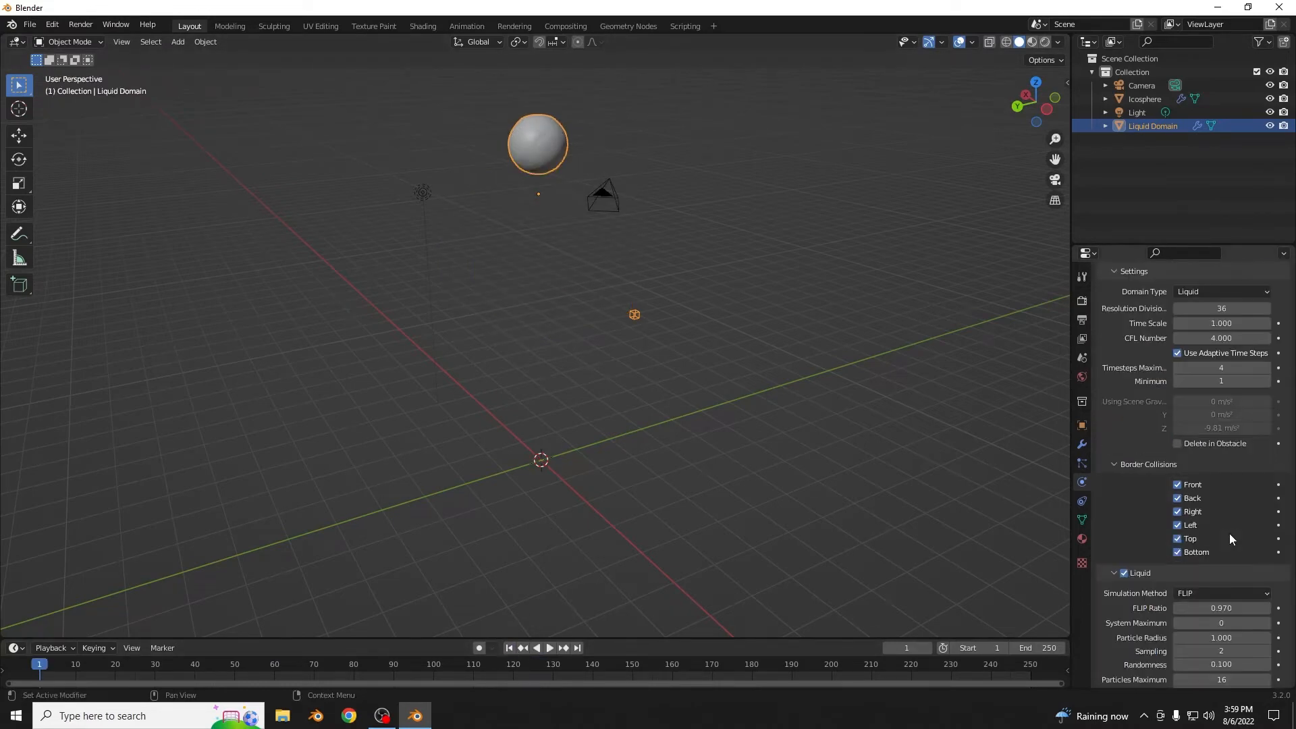
{"action": "scroll", "coordinate": [1229, 538], "scroll_direction": "down", "scroll_amount": 10}
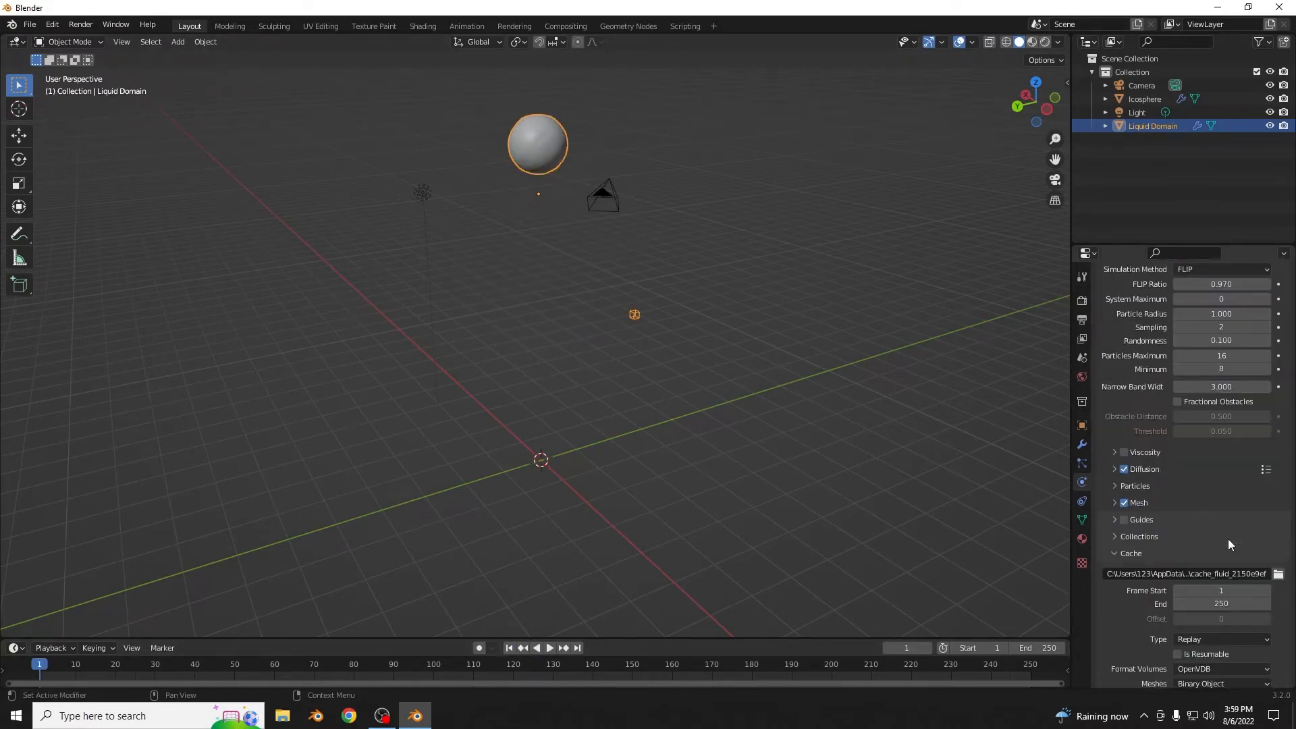
{"action": "left_click", "coordinate": [1114, 453]}
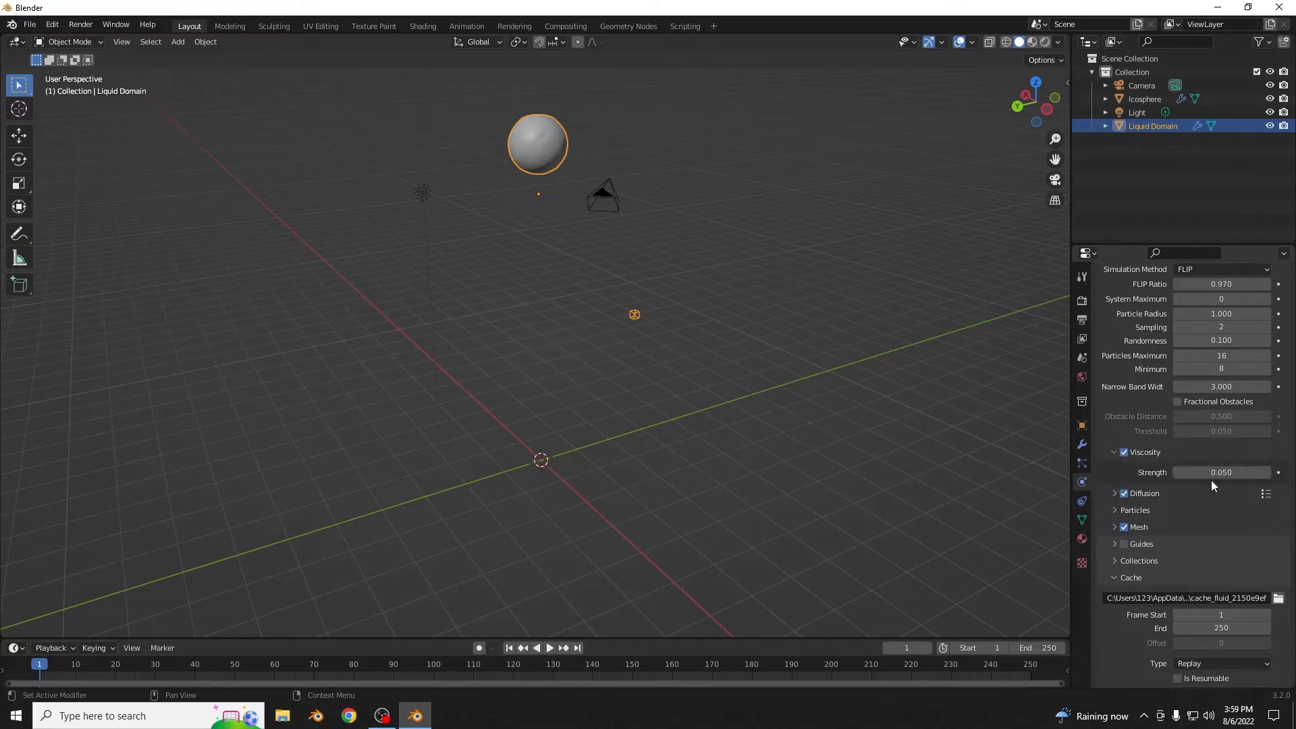
{"action": "key", "text": "space"}
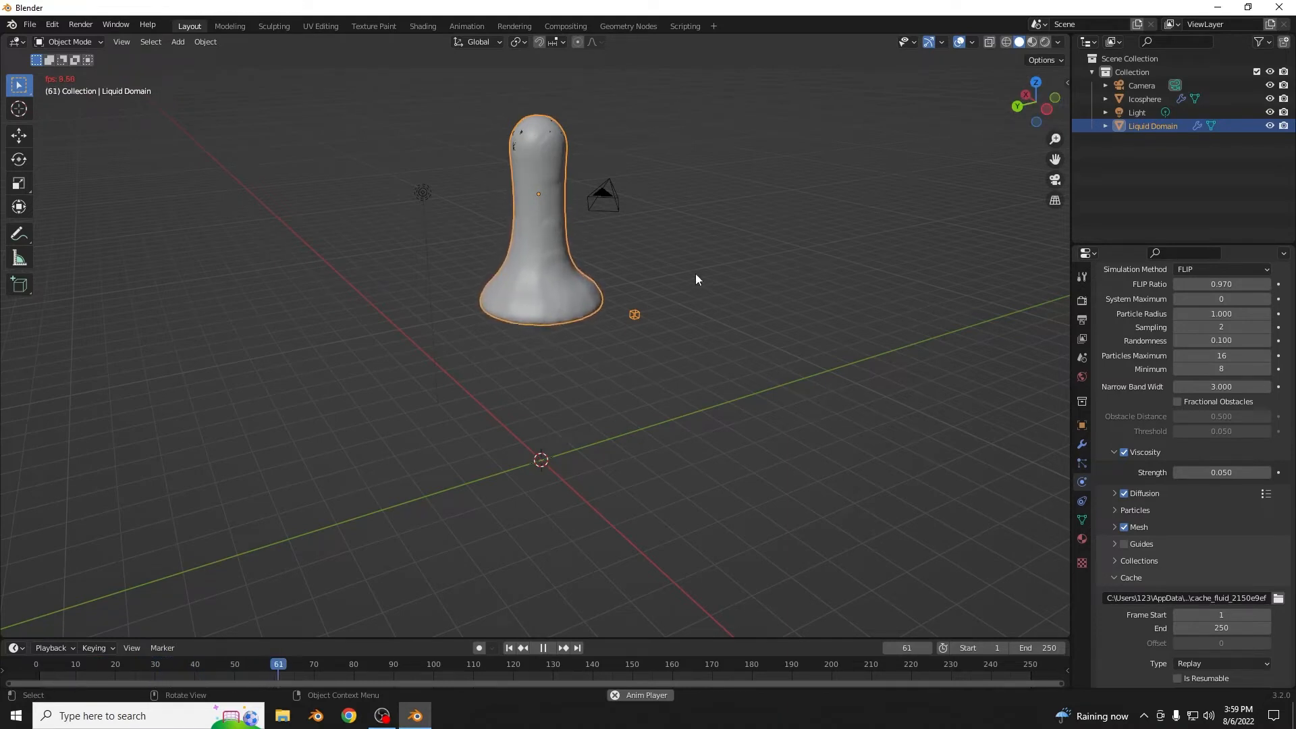
{"action": "key", "text": "space"}
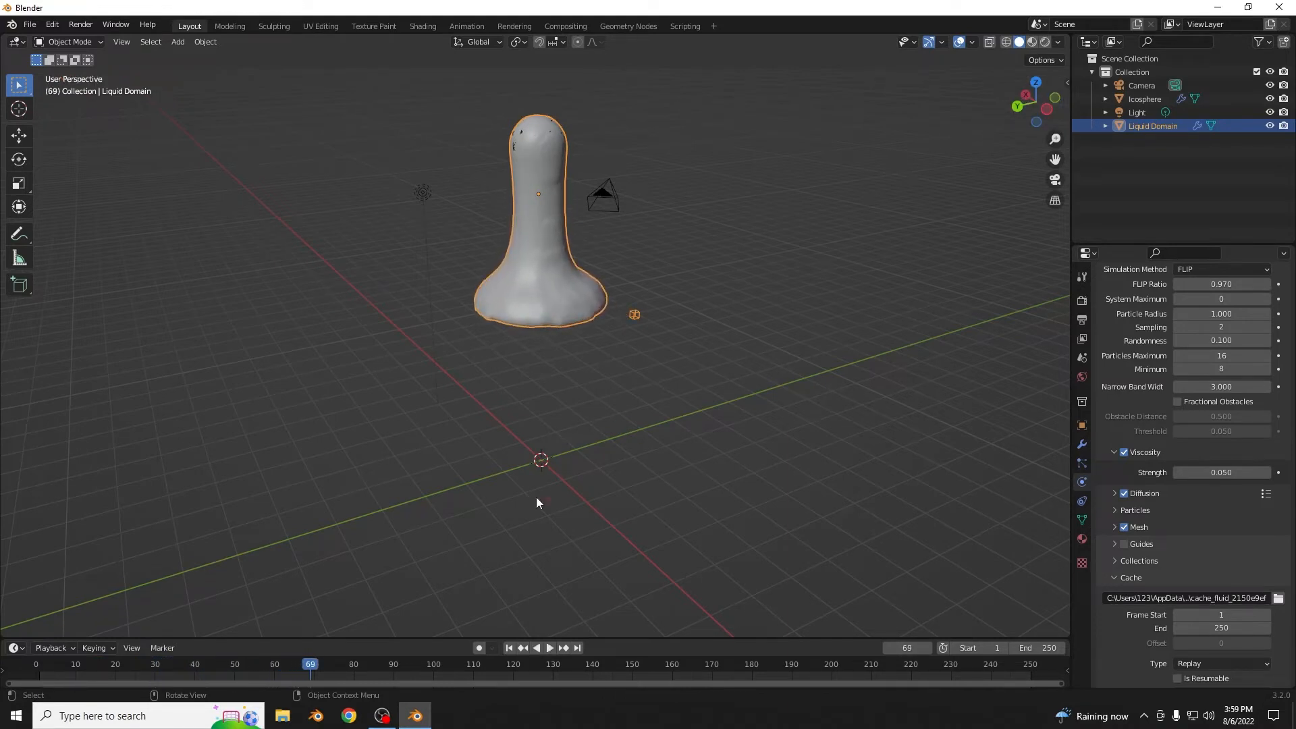
{"action": "left_click", "coordinate": [510, 649]}
{"action": "key", "text": "space"}
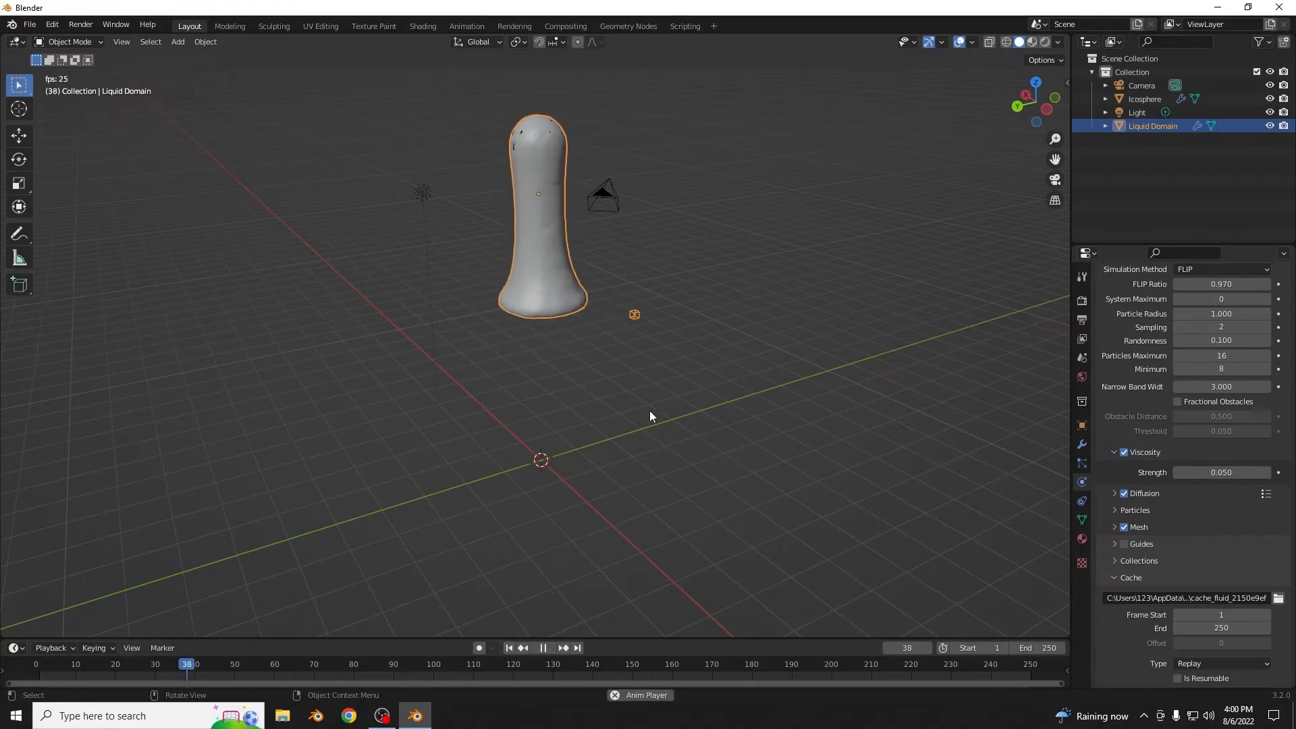
{"action": "key", "text": "space"}
{"action": "left_click_drag", "start_coordinate": [1036, 101], "coordinate": [551, 88]}
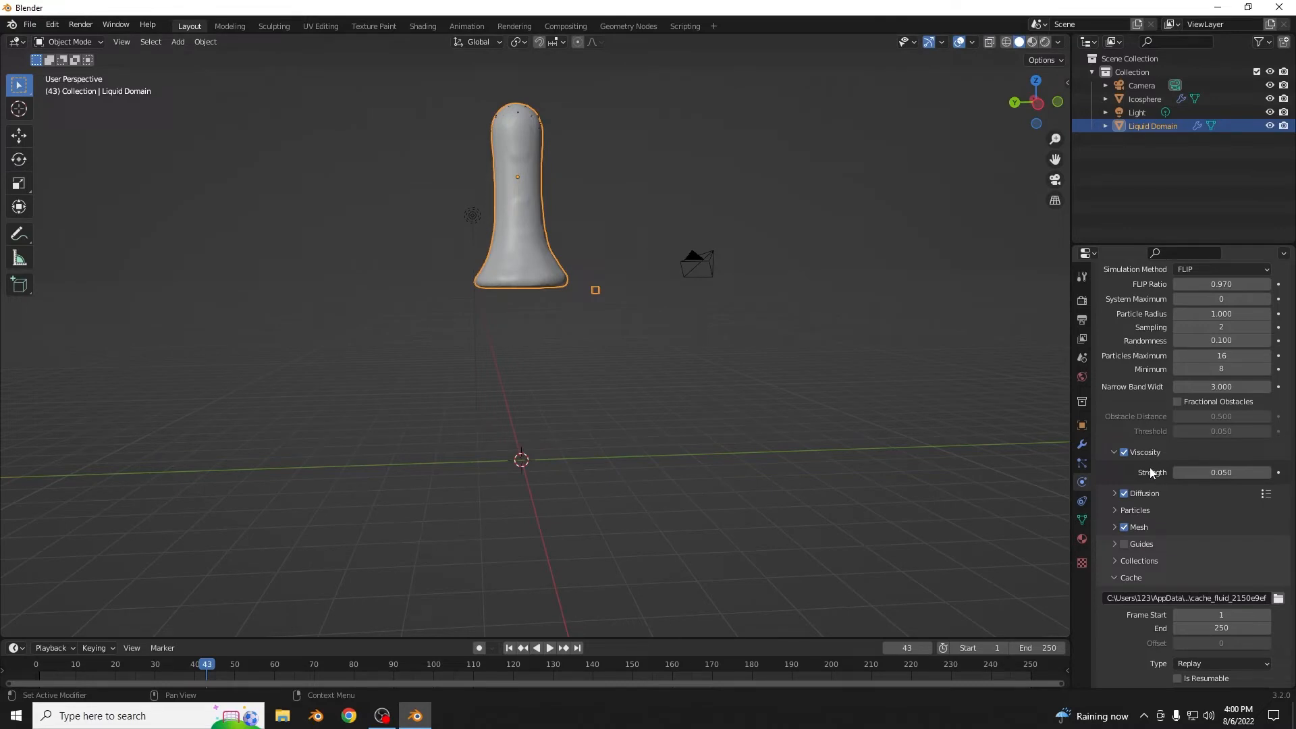
Disable Viscosity for the Liquid Domain and return to the first frame.
{"action": "left_click", "coordinate": [1124, 453]}
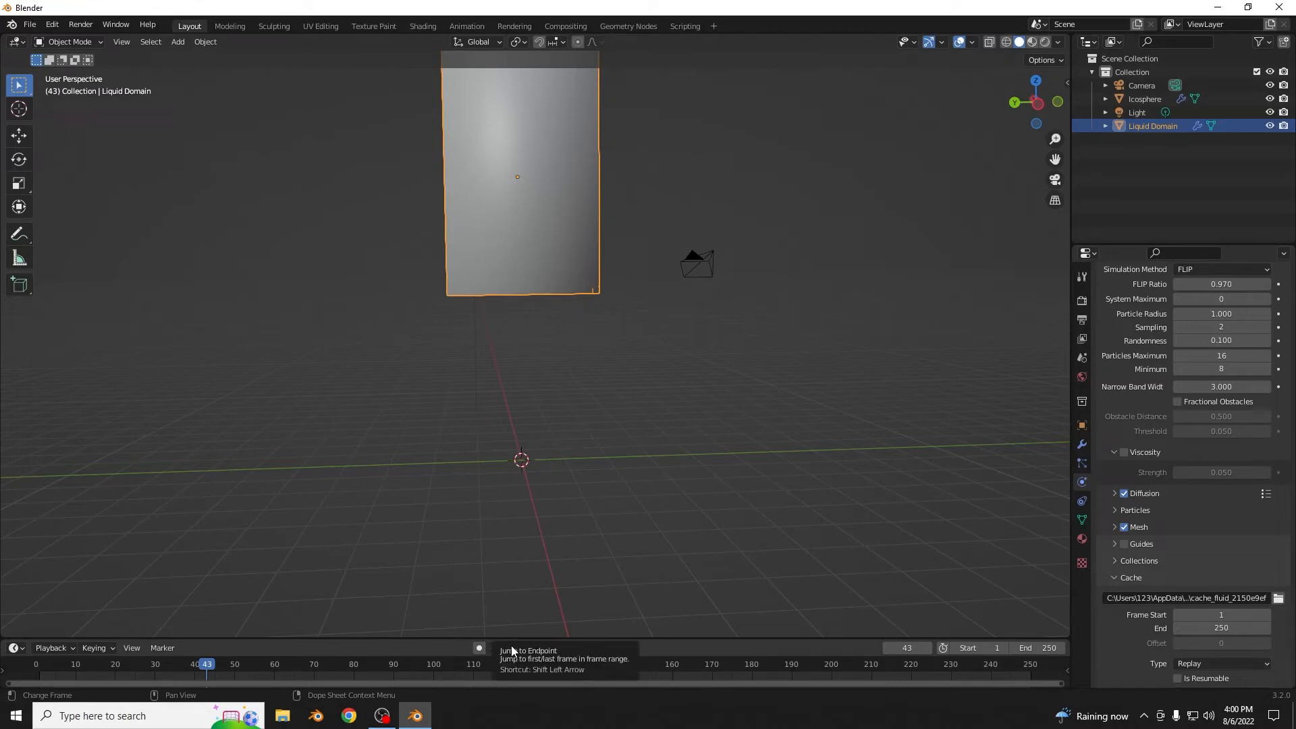
{"action": "left_click_drag", "start_coordinate": [1036, 101], "coordinate": [979, 109]}
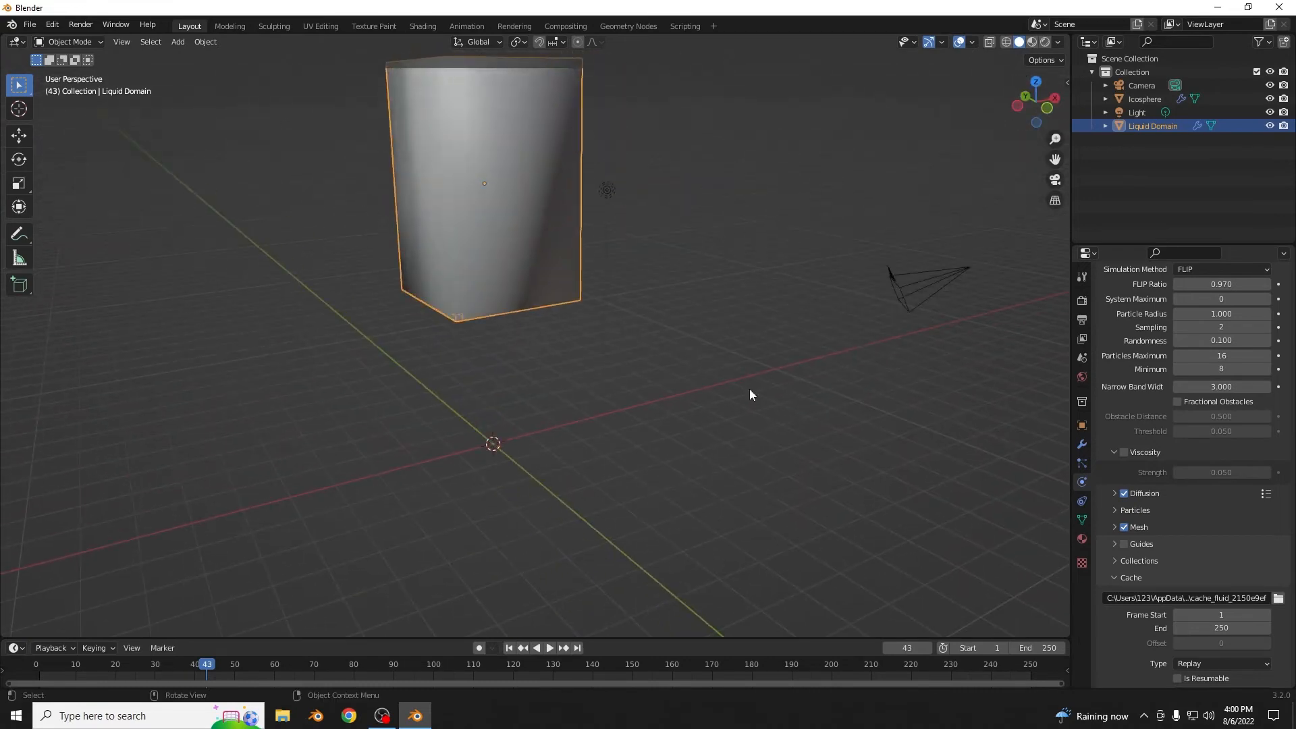
{"action": "left_click", "coordinate": [510, 647]}
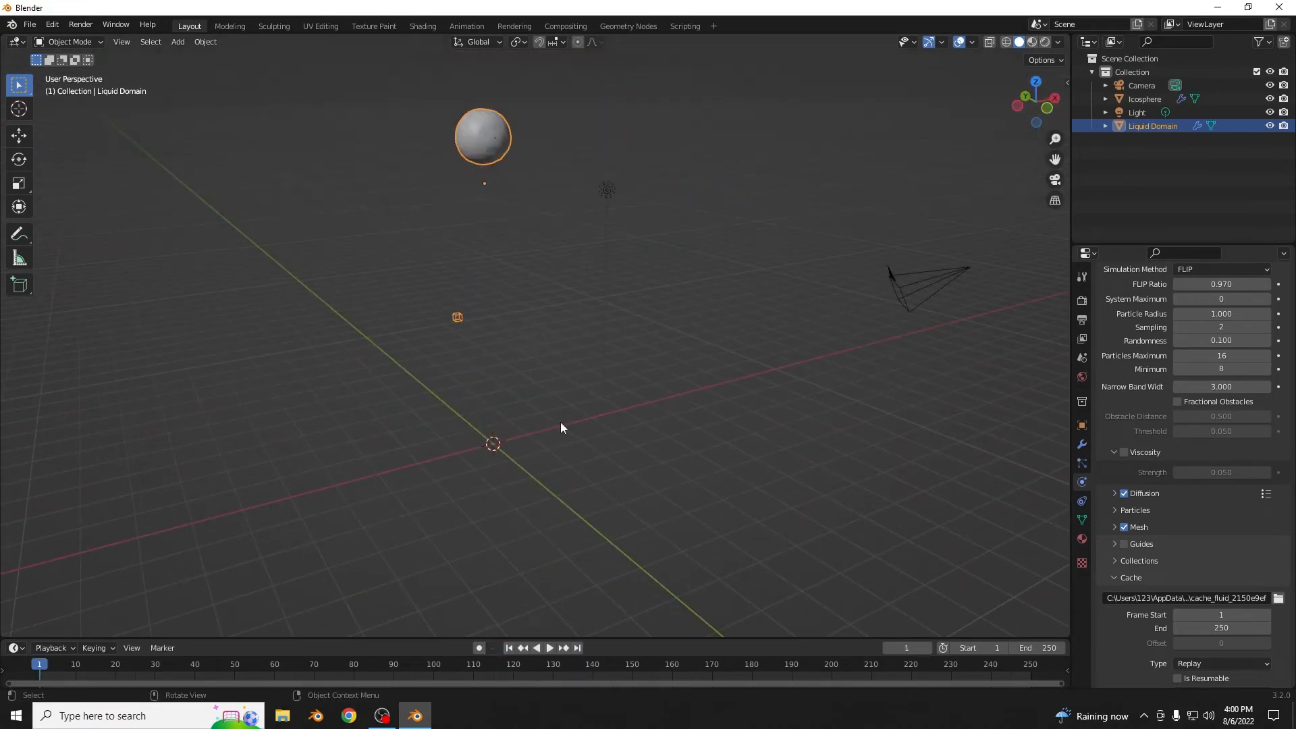
Set the Liquid Domain's System Maximum to 2000, preview the simulation and return to the first frame.
{"action": "scroll", "coordinate": [1188, 473], "scroll_direction": "up", "scroll_amount": 5}
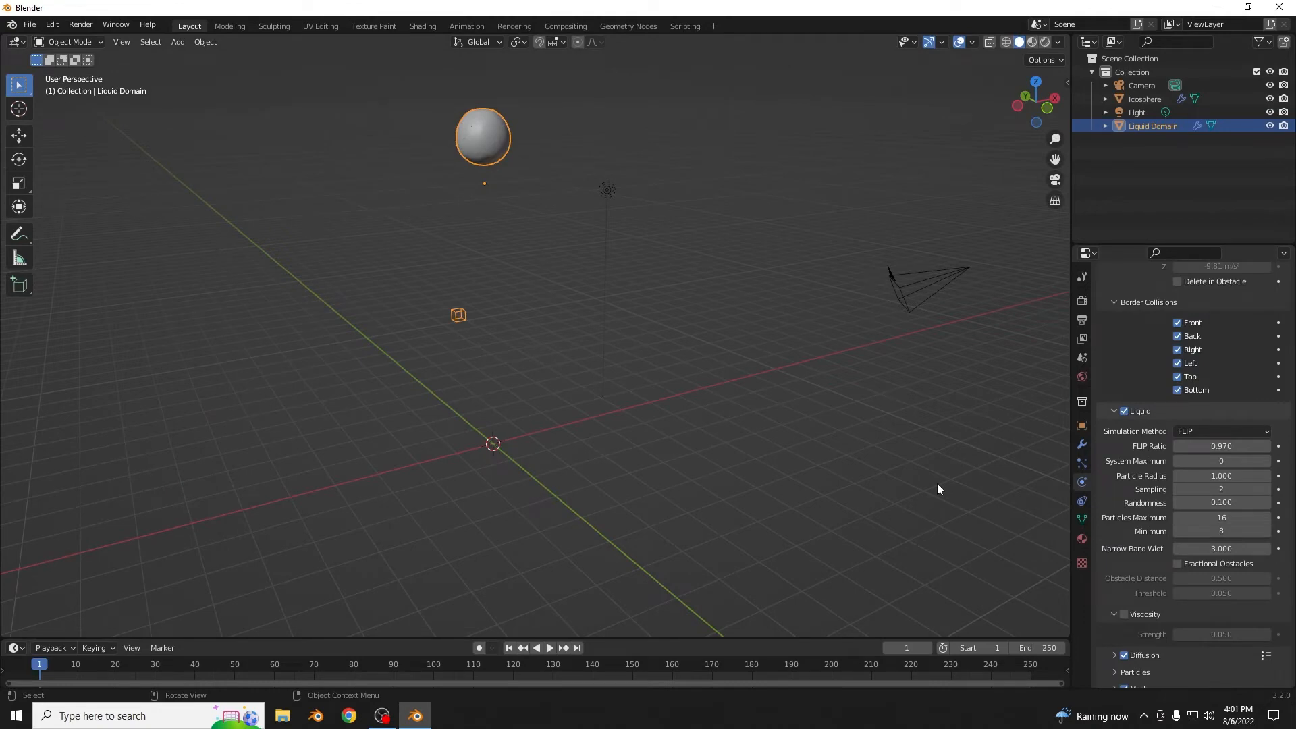
{"action": "left_click", "coordinate": [1224, 460]}
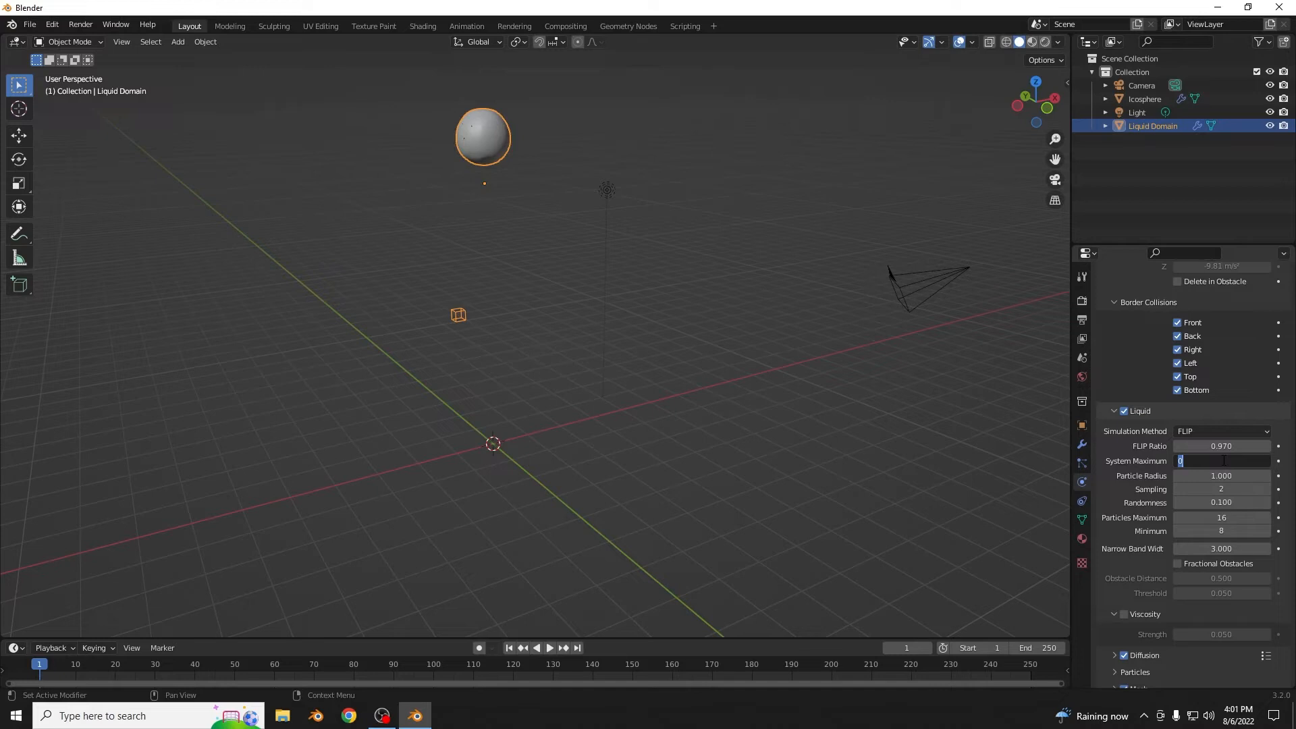
{"action": "type", "text": "2000"}
{"action": "key", "text": "Return"}
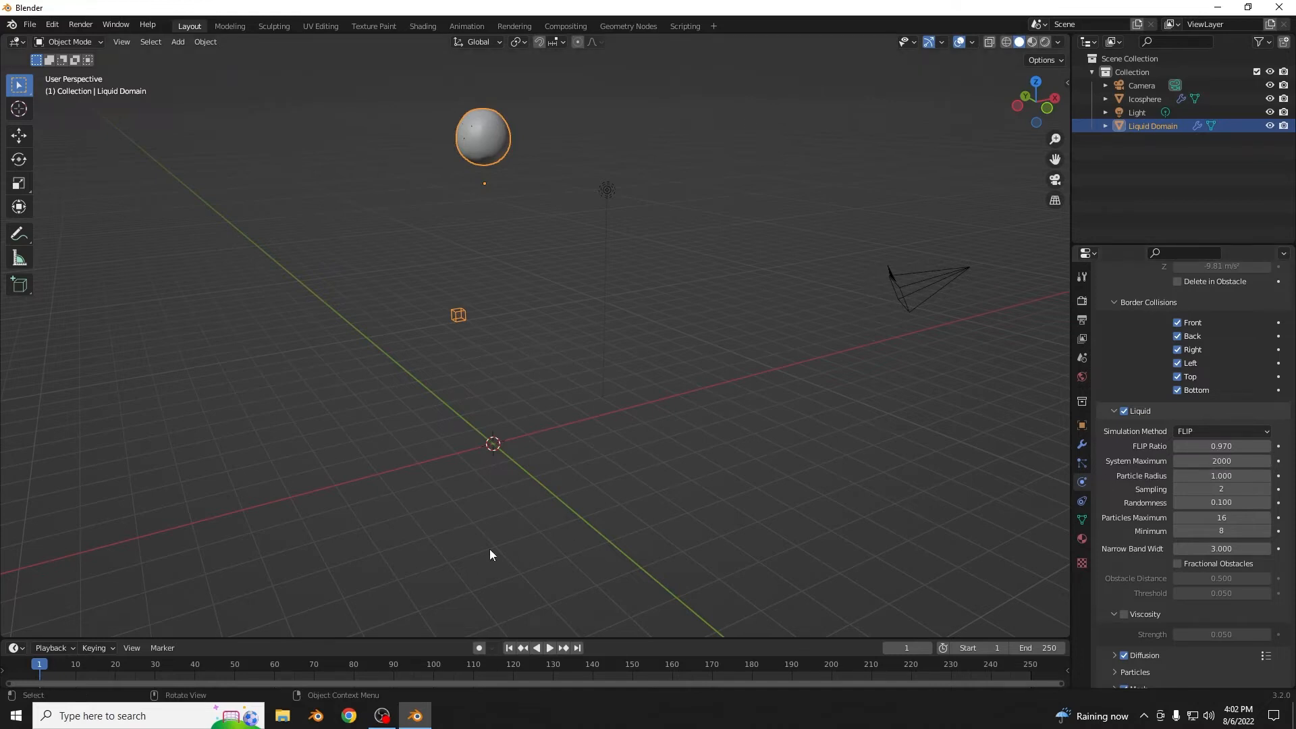
{"action": "key", "text": "space"}
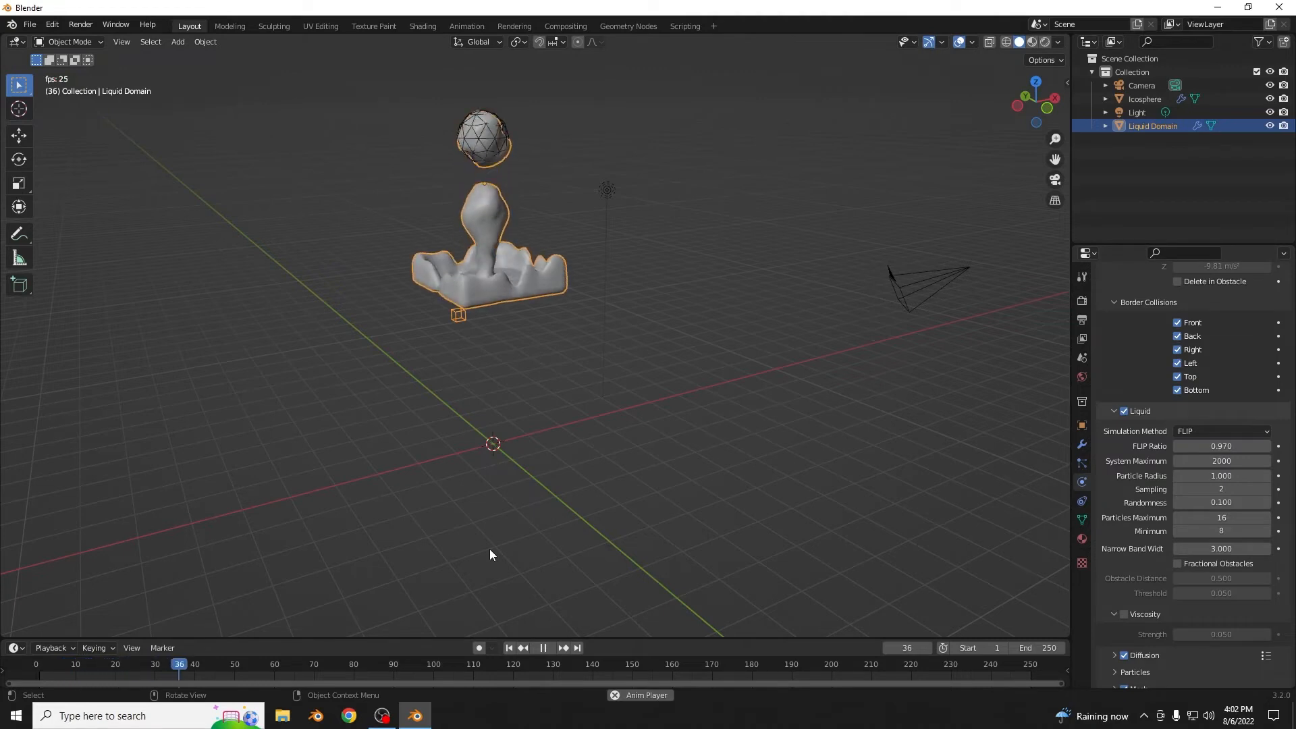
{"action": "key", "text": "space"}
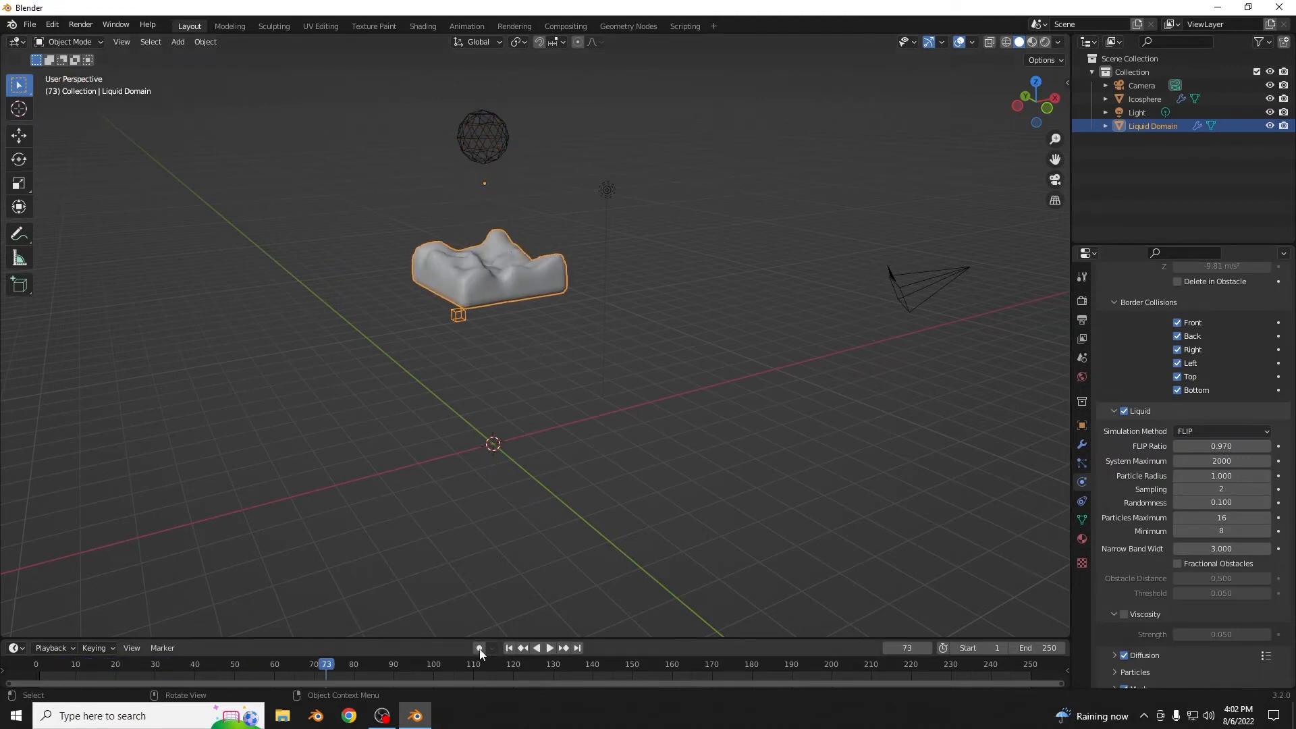
{"action": "left_click", "coordinate": [509, 648]}
Add a cube mesh and move it up beneath the icosphere, inside the liquid domain area.
{"action": "scroll", "coordinate": [784, 451], "scroll_direction": "up", "scroll_amount": 1}
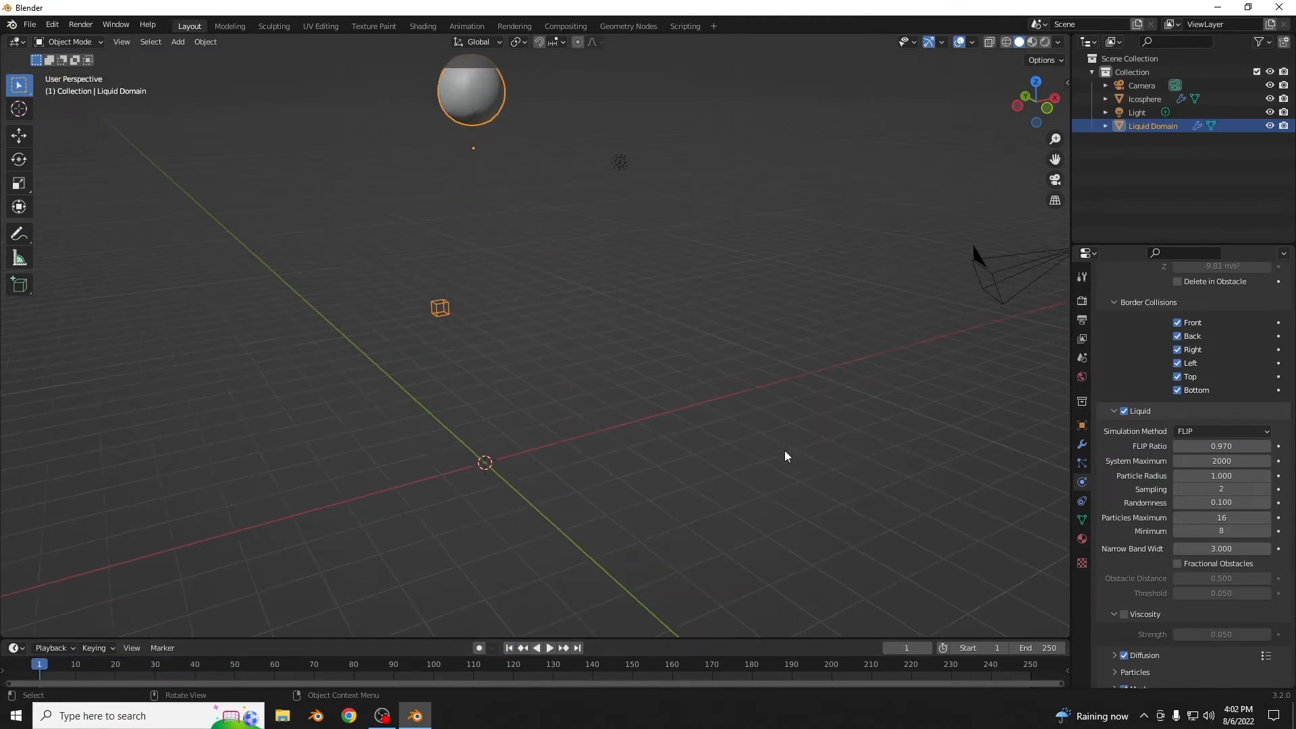
{"action": "scroll", "coordinate": [785, 451], "scroll_direction": "down", "scroll_amount": 3}
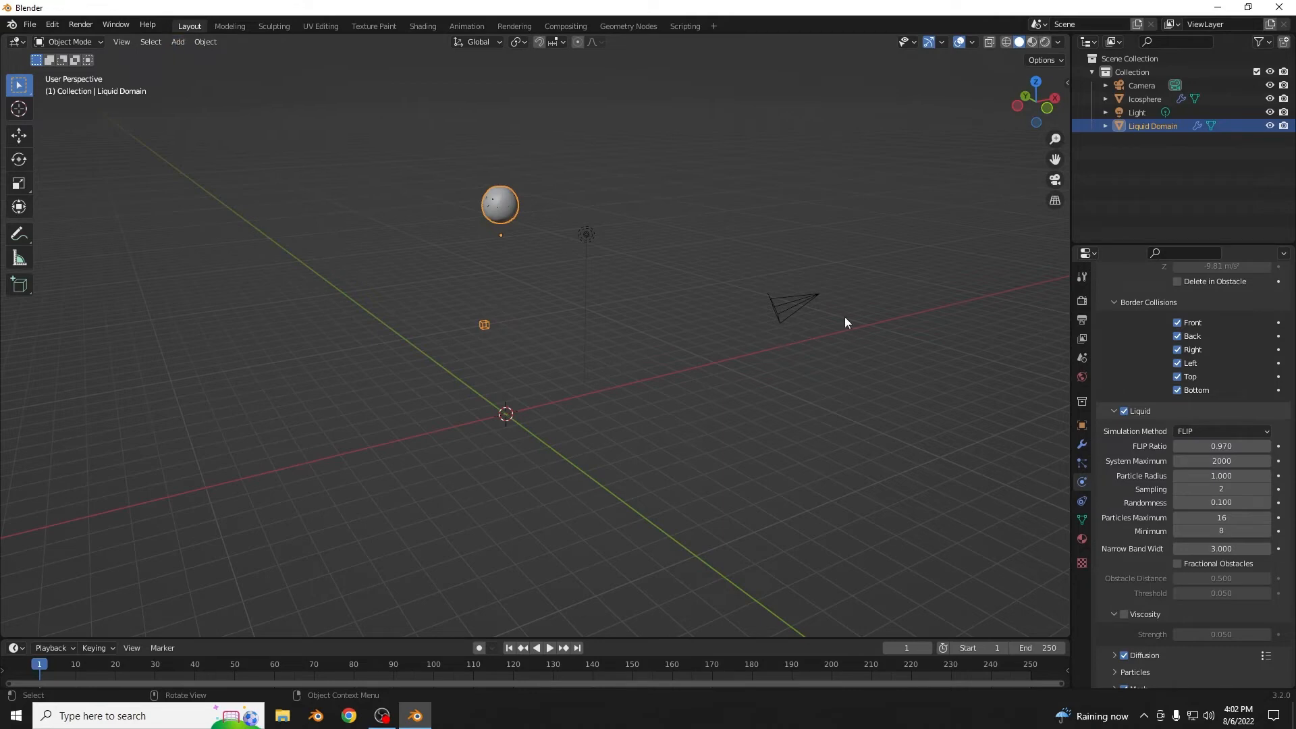
{"action": "left_click", "coordinate": [173, 43]}
{"action": "mouse_move", "coordinate": [202, 56]}
{"action": "left_click", "coordinate": [304, 76]}
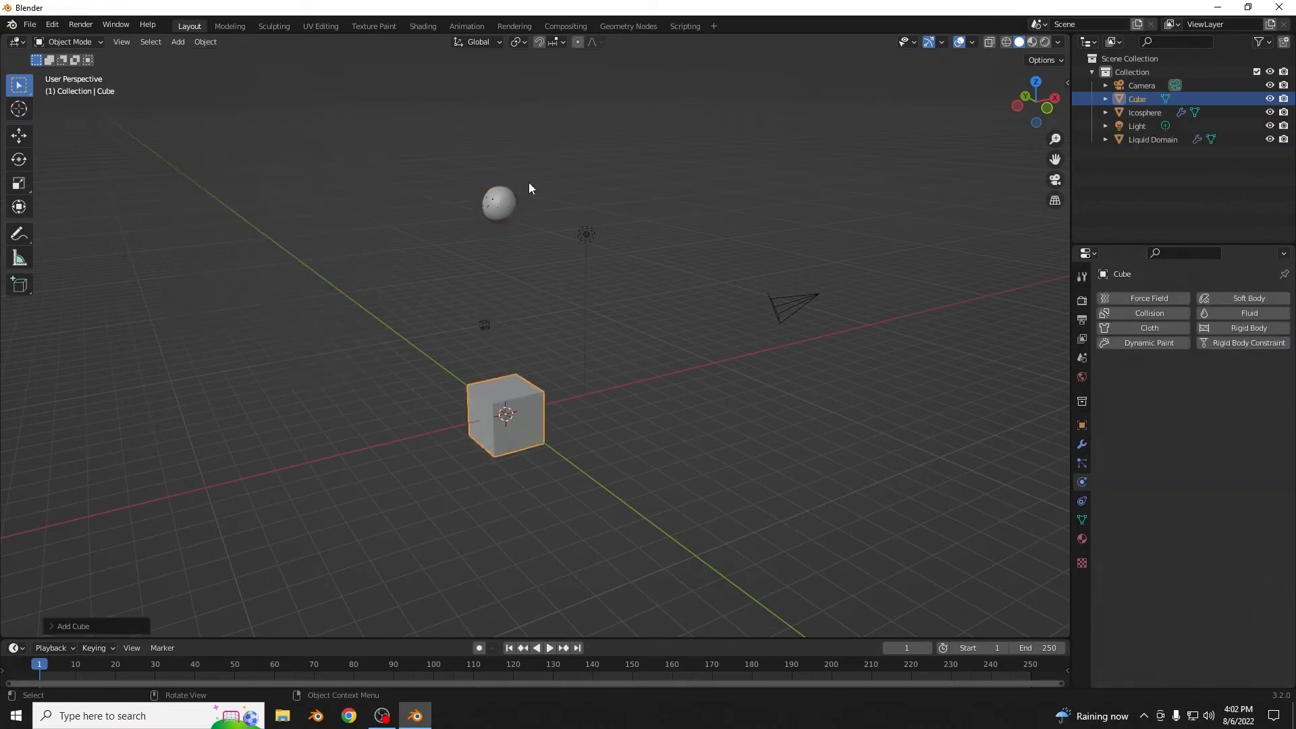
{"action": "key", "text": "g"}
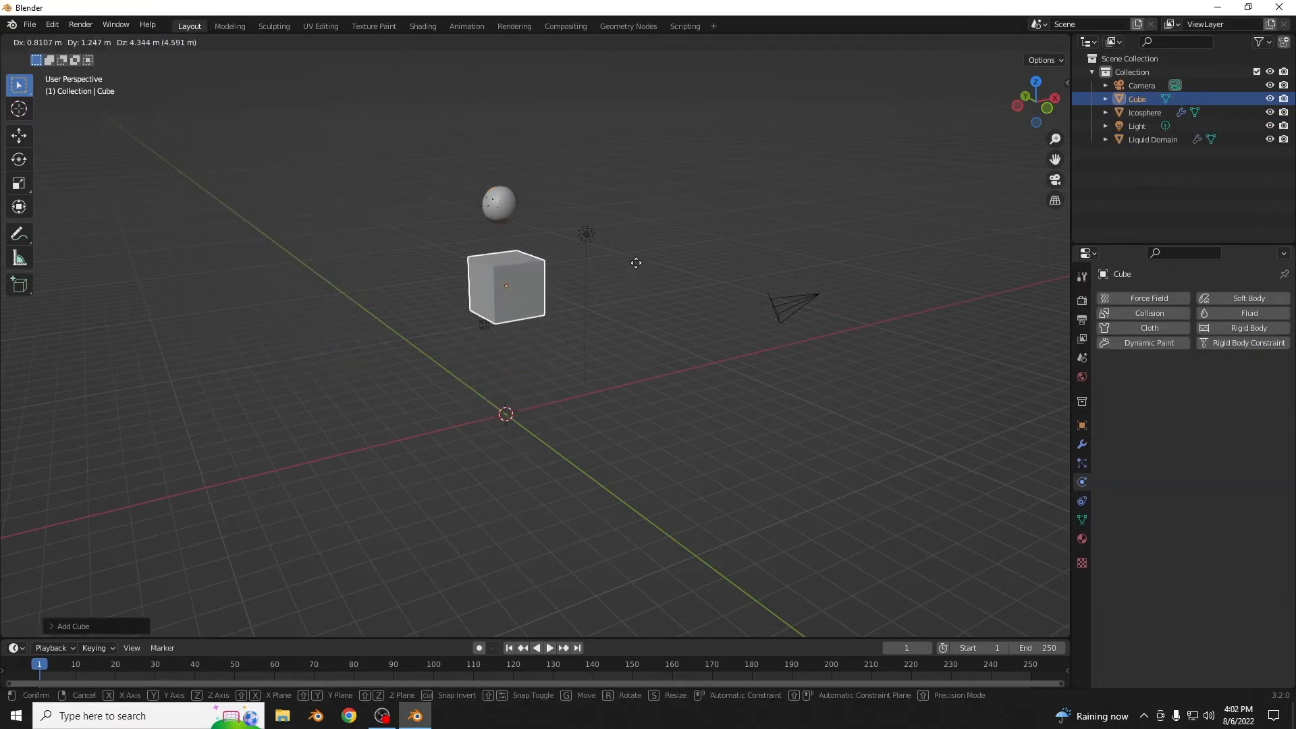
{"action": "left_click", "coordinate": [637, 264]}
{"action": "left_click", "coordinate": [1007, 45]}
{"action": "left_click", "coordinate": [1019, 44]}
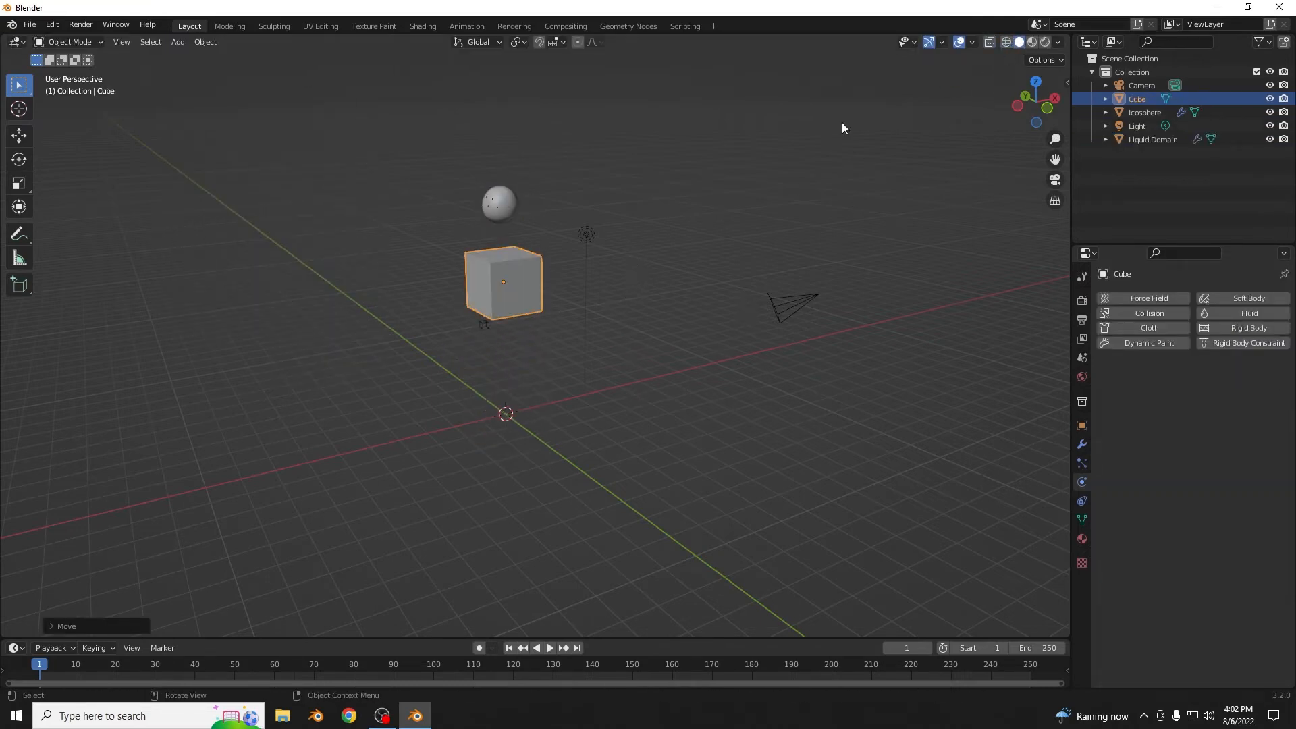
Scale the cube down to fit within the liquid domain and reposition it directly below the icosphere.
{"action": "key", "text": "s"}
{"action": "left_click", "coordinate": [578, 254]}
{"action": "key", "text": "g"}
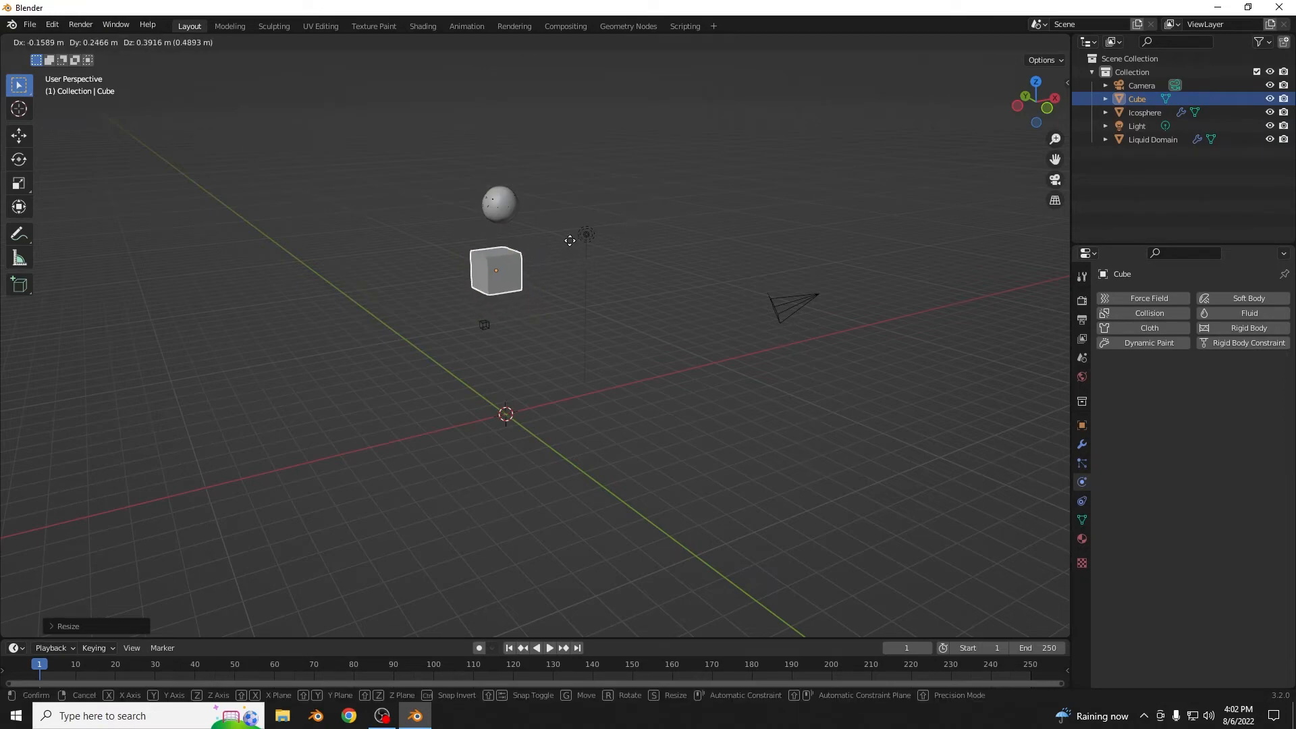
{"action": "left_click", "coordinate": [571, 239]}
{"action": "left_click_drag", "start_coordinate": [1011, 105], "coordinate": [1113, 211]}
{"action": "mouse_move", "coordinate": [1035, 96]}
{"action": "left_mouse_down"}
{"action": "mouse_move", "coordinate": [1034, 114]}
{"action": "mouse_move", "coordinate": [987, 65]}
{"action": "mouse_move", "coordinate": [1024, 102]}
{"action": "left_mouse_up"}
{"action": "key", "text": "g"}
{"action": "left_click", "coordinate": [746, 354]}
Play the simulation to check how the liquid behaves around the cube and return to the first frame.
{"action": "key", "text": "space"}
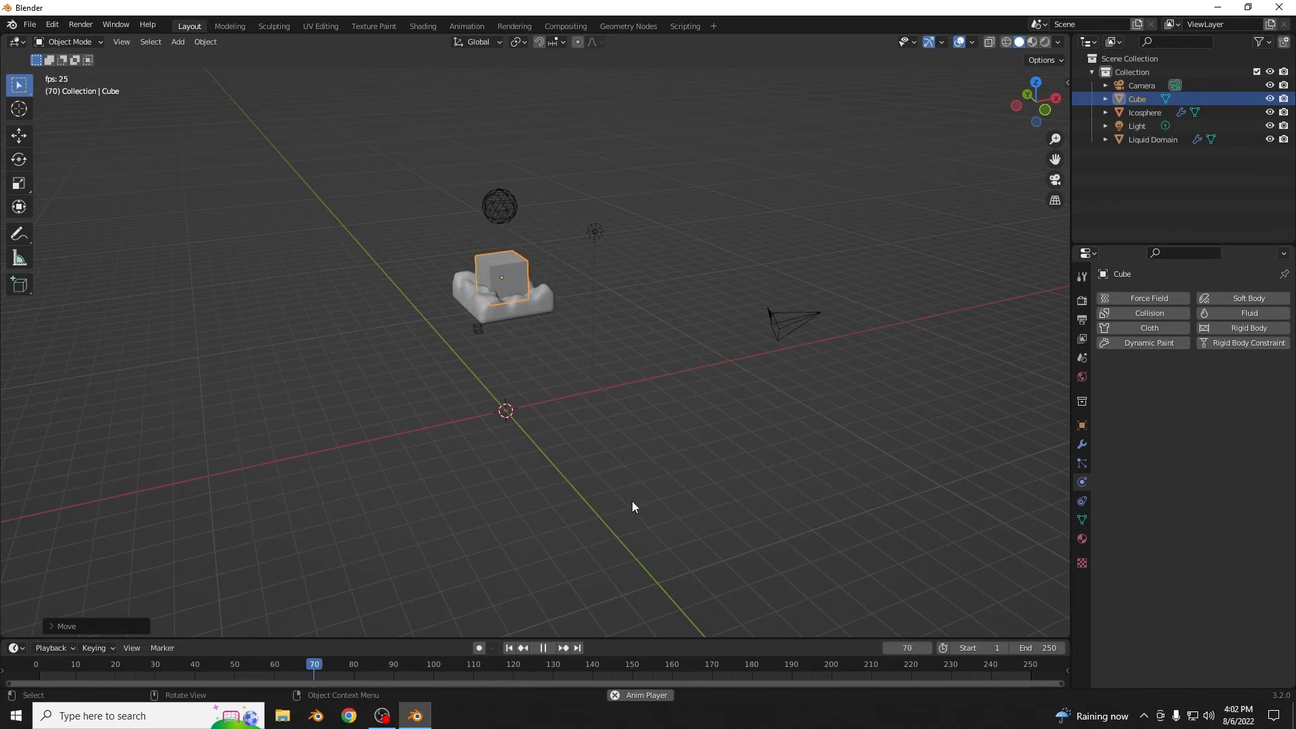
{"action": "key", "text": "space"}
{"action": "left_click", "coordinate": [509, 647]}
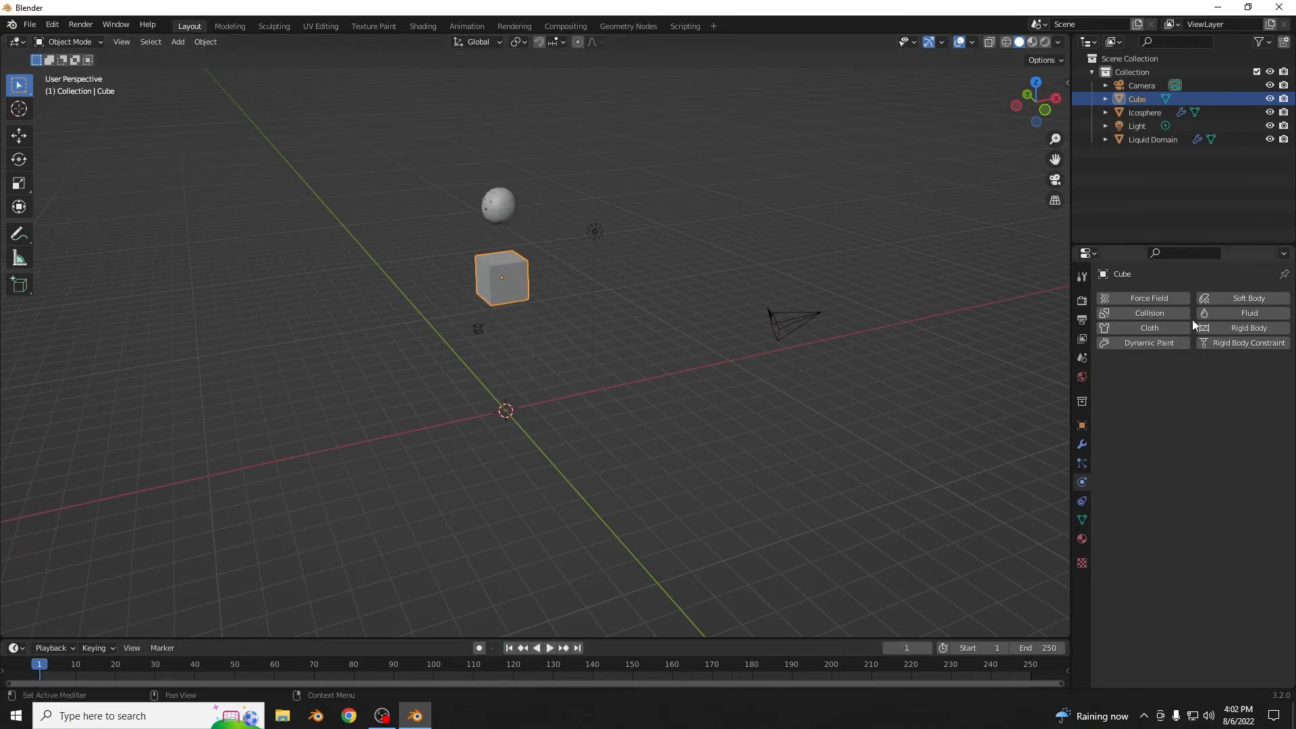
Add Fluid physics to the cube and set its fluid type to Effector.
{"action": "left_click", "coordinate": [1245, 314]}
{"action": "left_click", "coordinate": [1216, 386]}
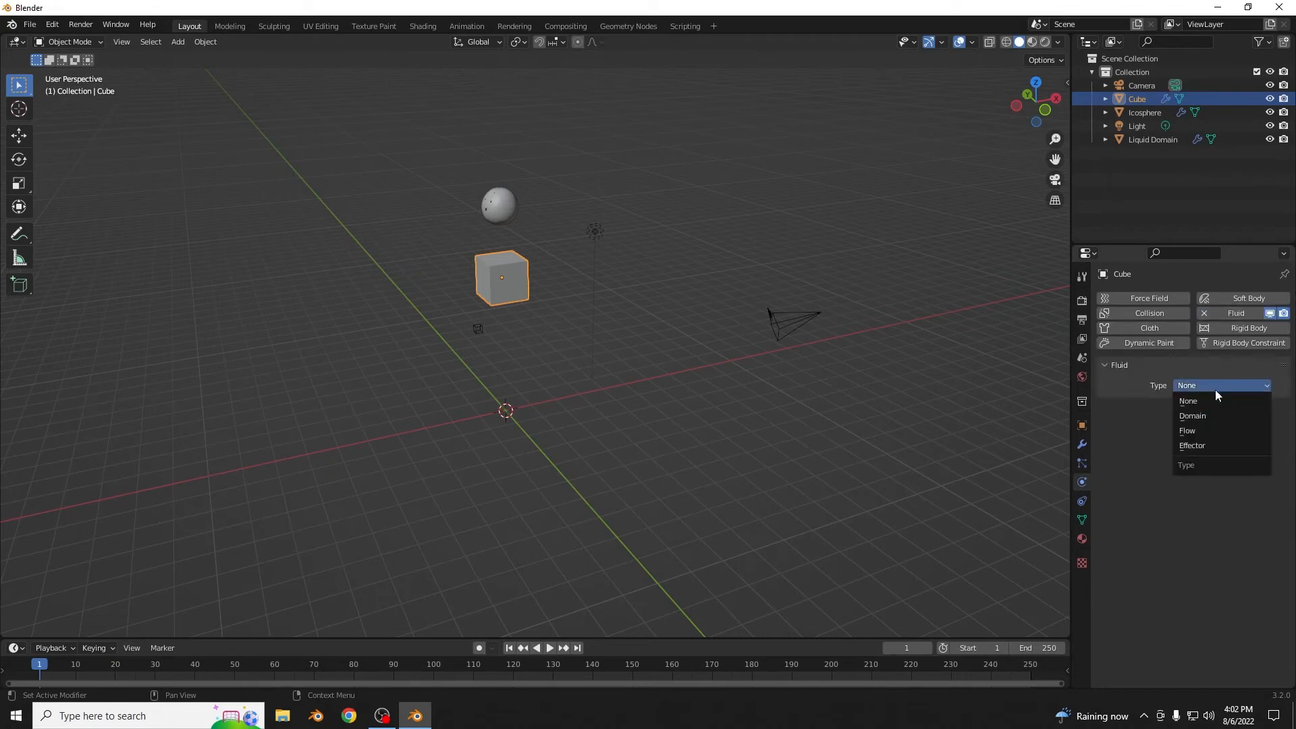
{"action": "left_click", "coordinate": [1208, 446]}
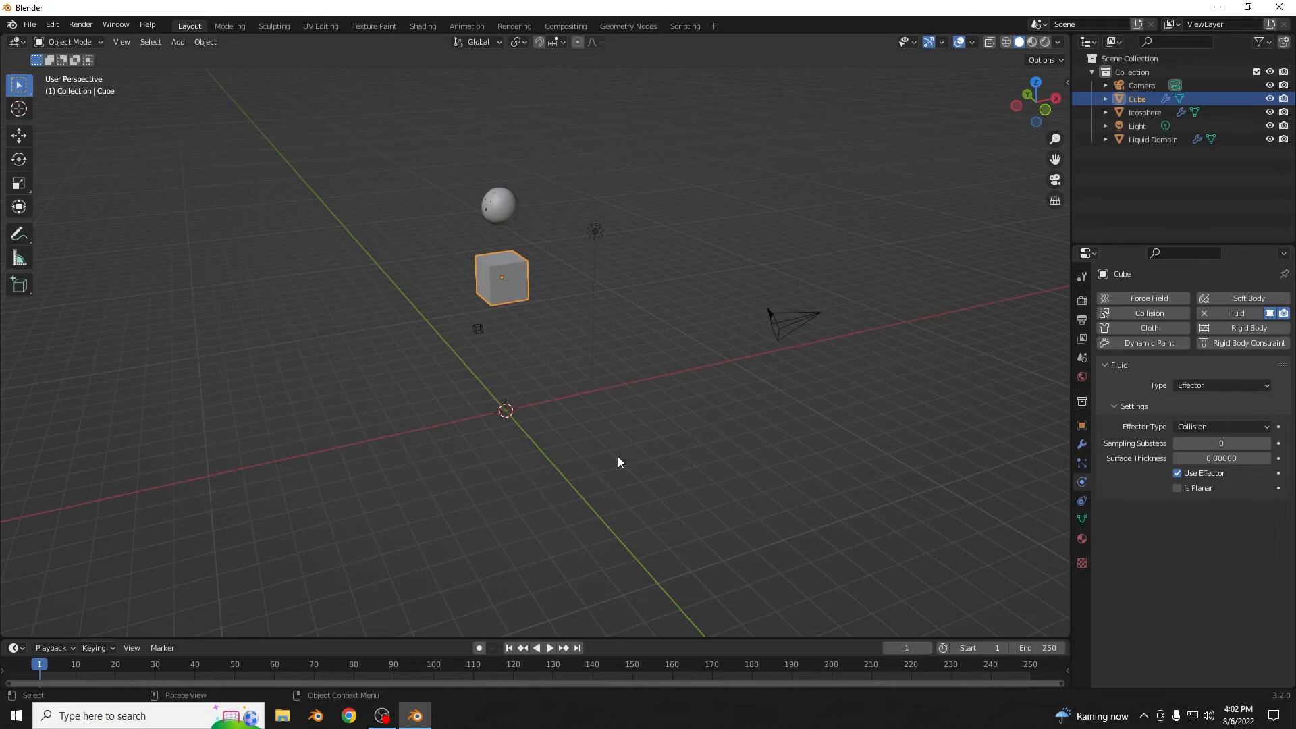
Play the simulation to check the liquid against the effector cube and return to the first frame.
{"action": "key", "text": "space"}
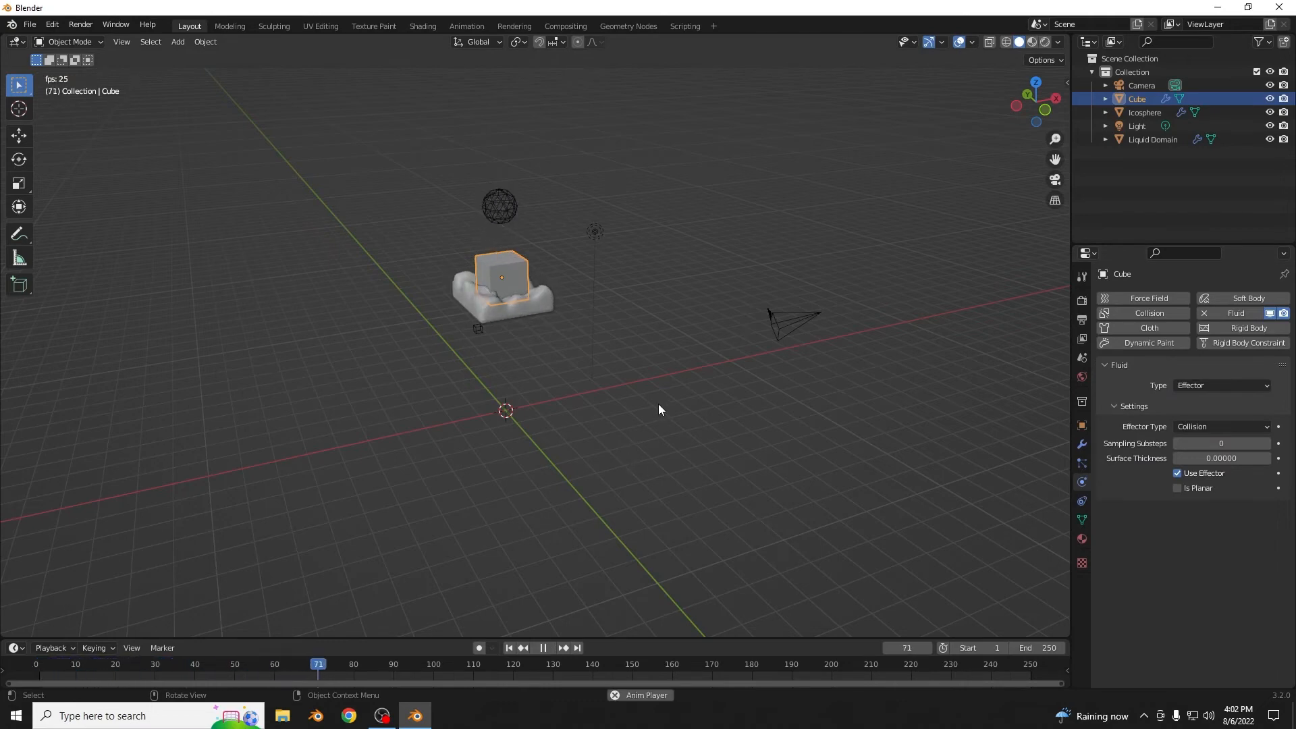
{"action": "key", "text": "space"}
{"action": "left_click", "coordinate": [510, 647]}
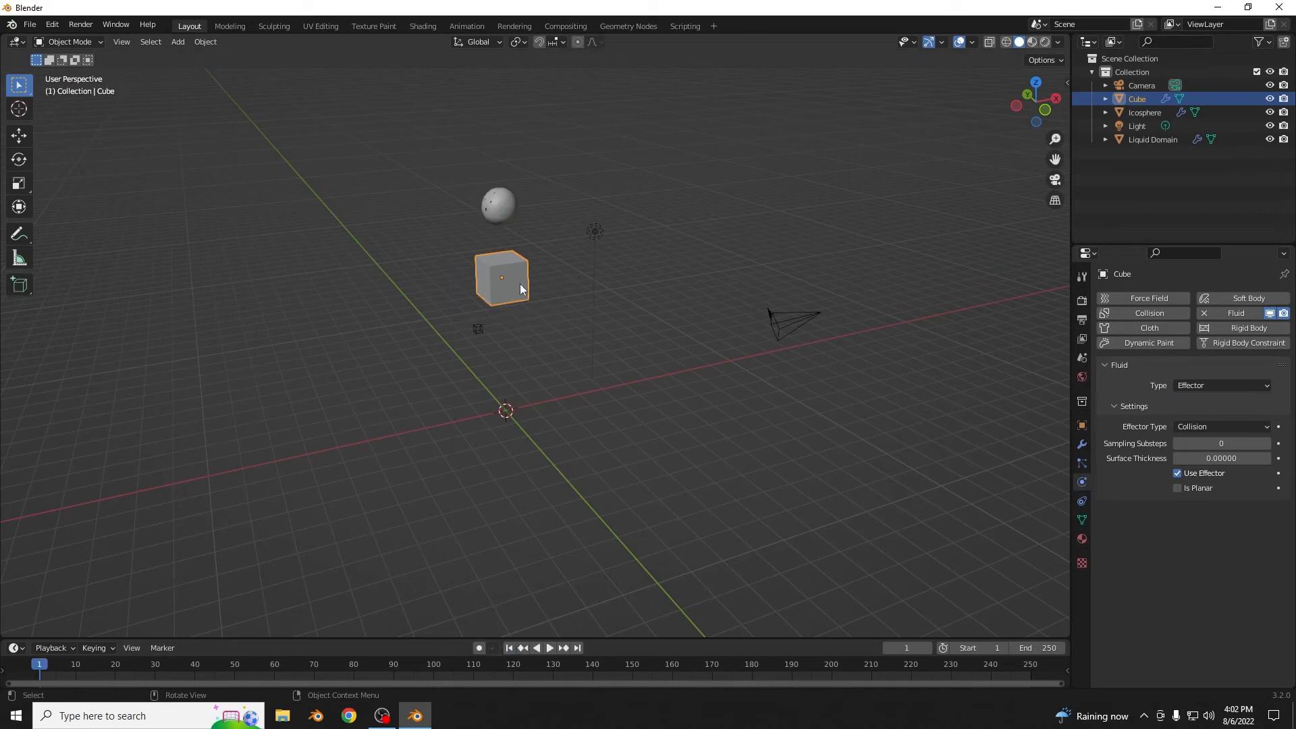
Select the Liquid Domain and set its Resolution Divisions to 32.
{"action": "left_click", "coordinate": [501, 216]}
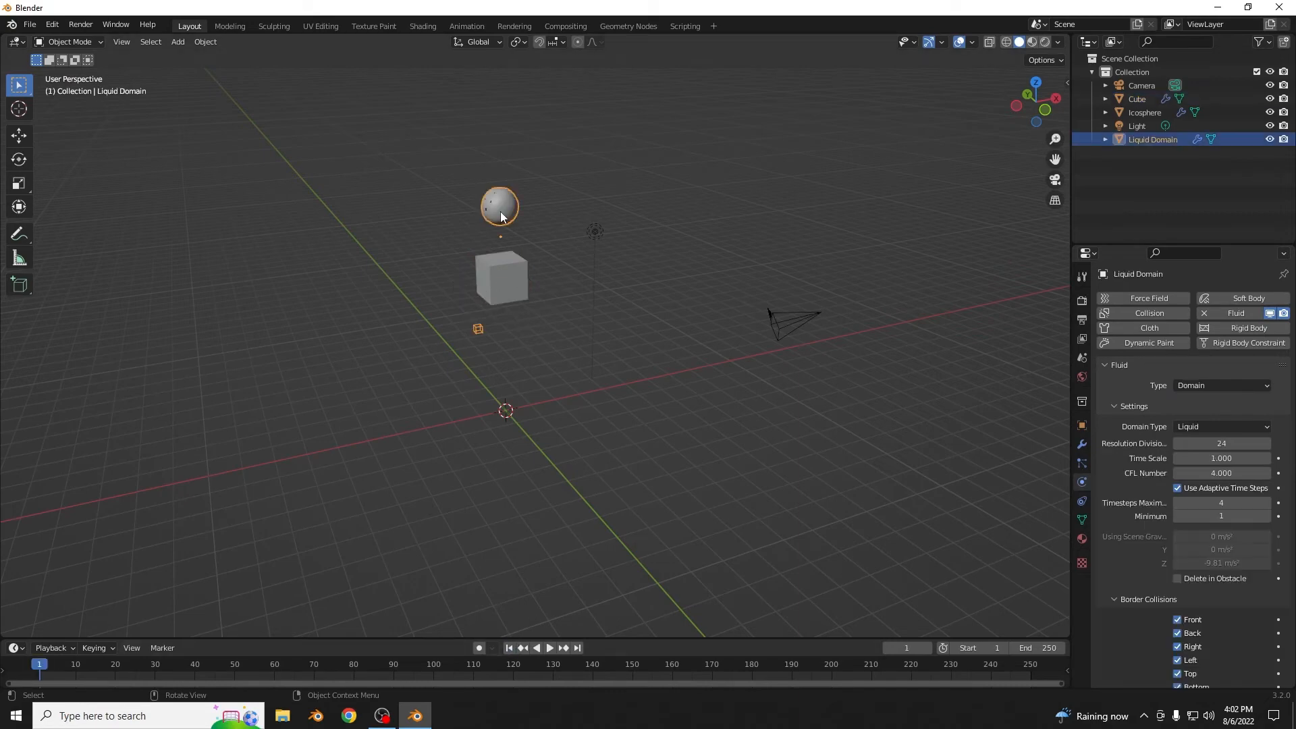
{"action": "left_click", "coordinate": [1222, 446]}
{"action": "type", "text": "32"}
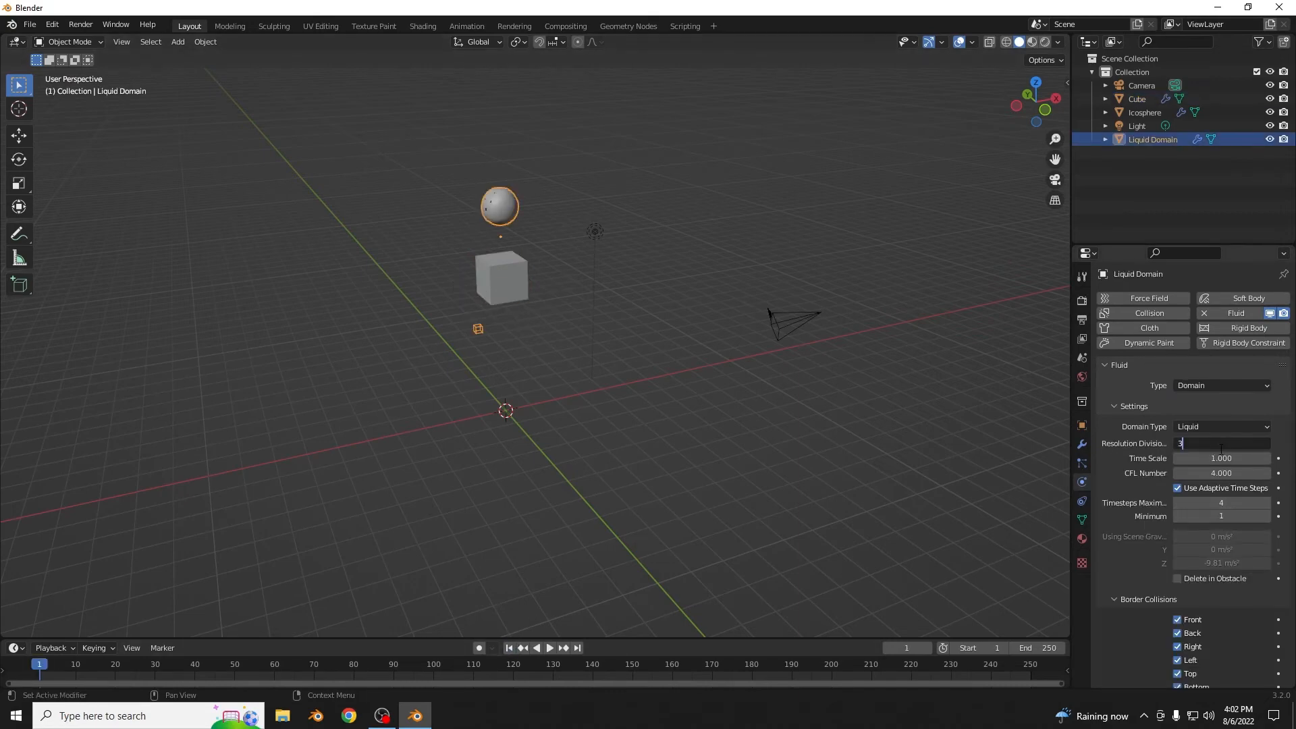
{"action": "key", "text": "Return"}
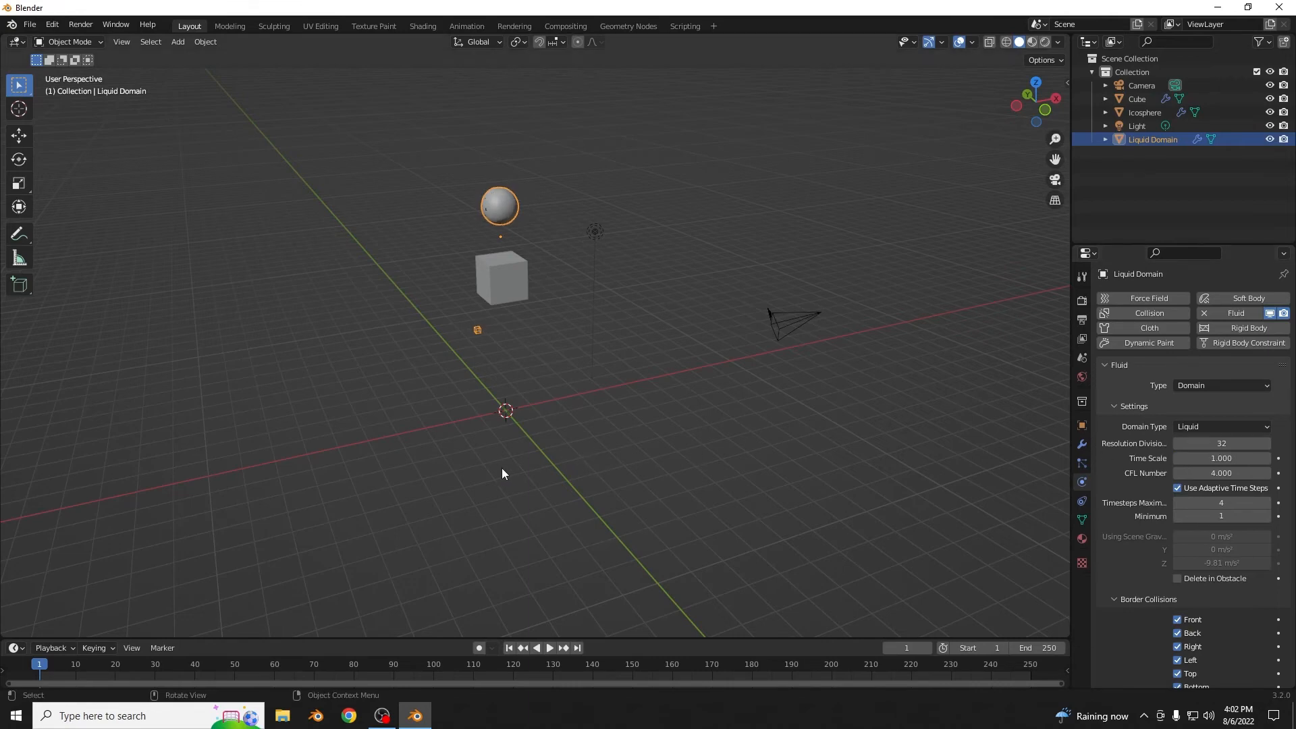
Preview the liquid colliding with the cube, both from afar and close up, and return to the first frame.
{"action": "key", "text": "space"}
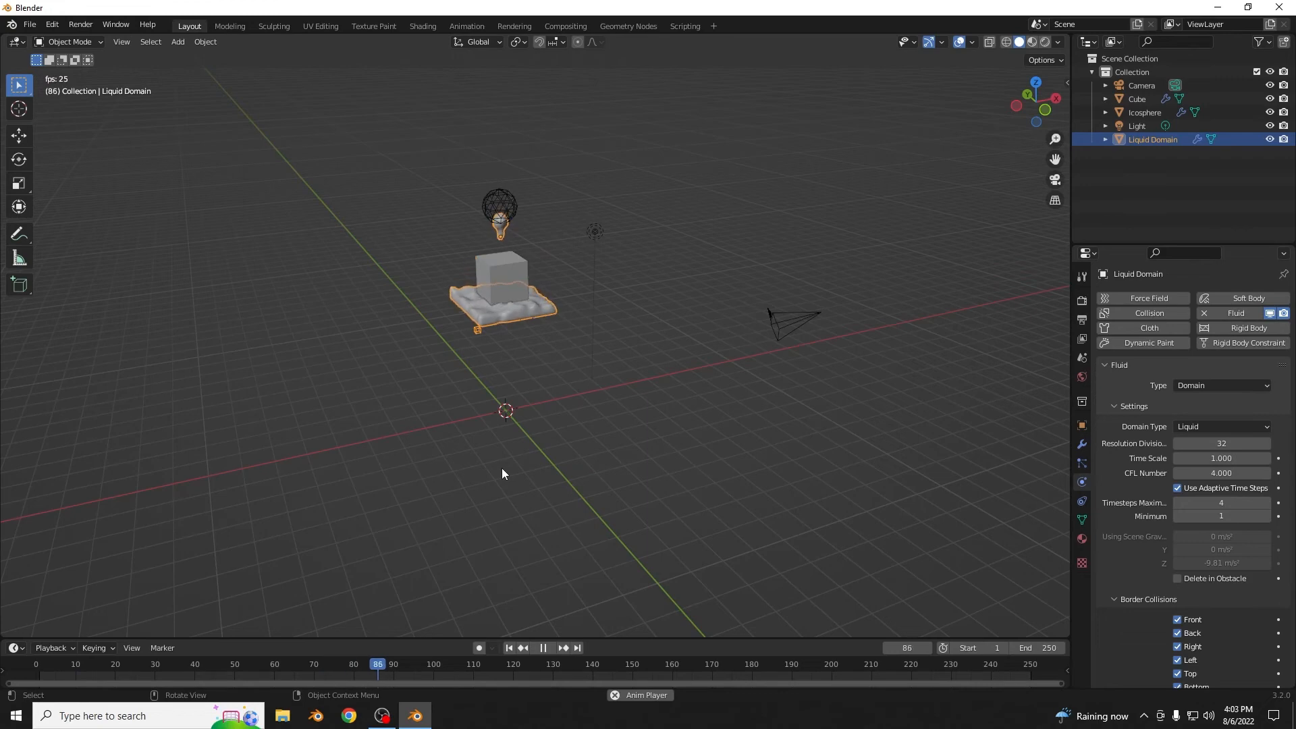
{"action": "key", "text": "space"}
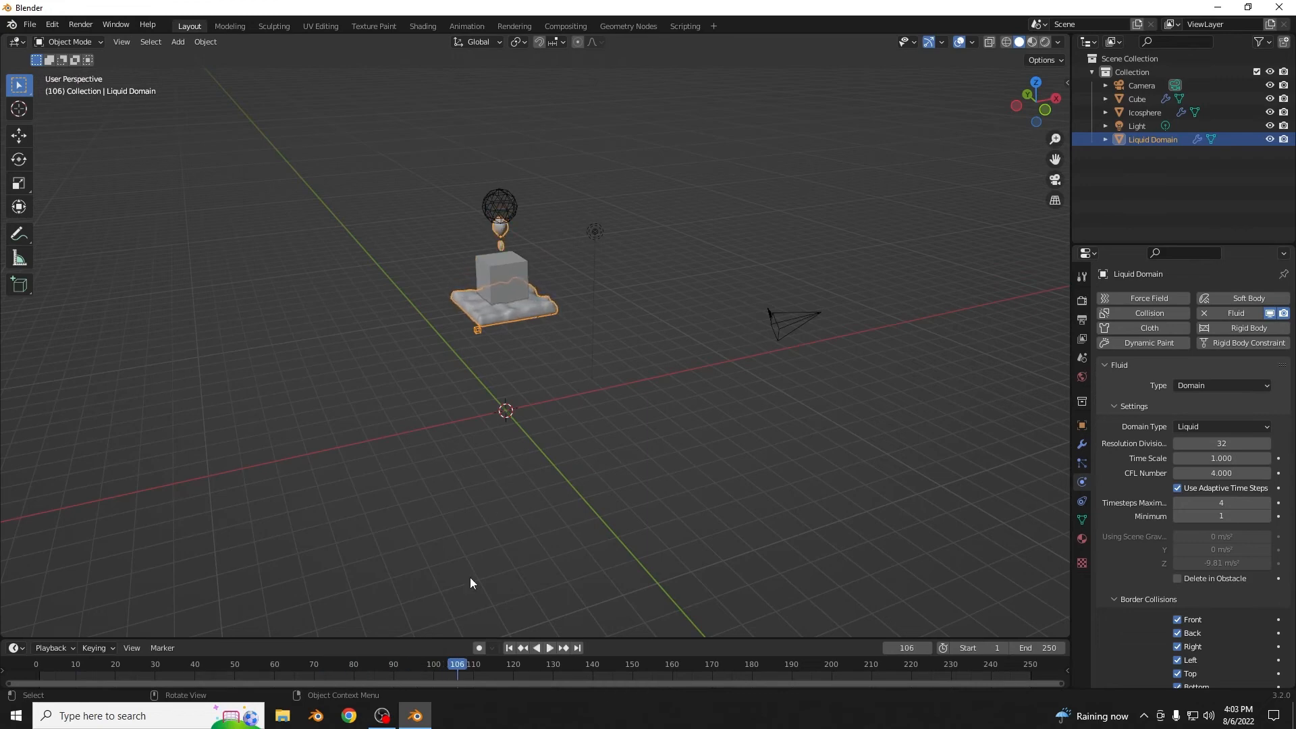
{"action": "left_click", "coordinate": [510, 648]}
{"action": "scroll", "coordinate": [700, 428], "scroll_direction": "up", "scroll_amount": 8}
{"action": "middle_click_drag", "start_coordinate": [639, 333], "coordinate": [798, 622], "text": "shift"}
{"action": "key", "text": "space"}
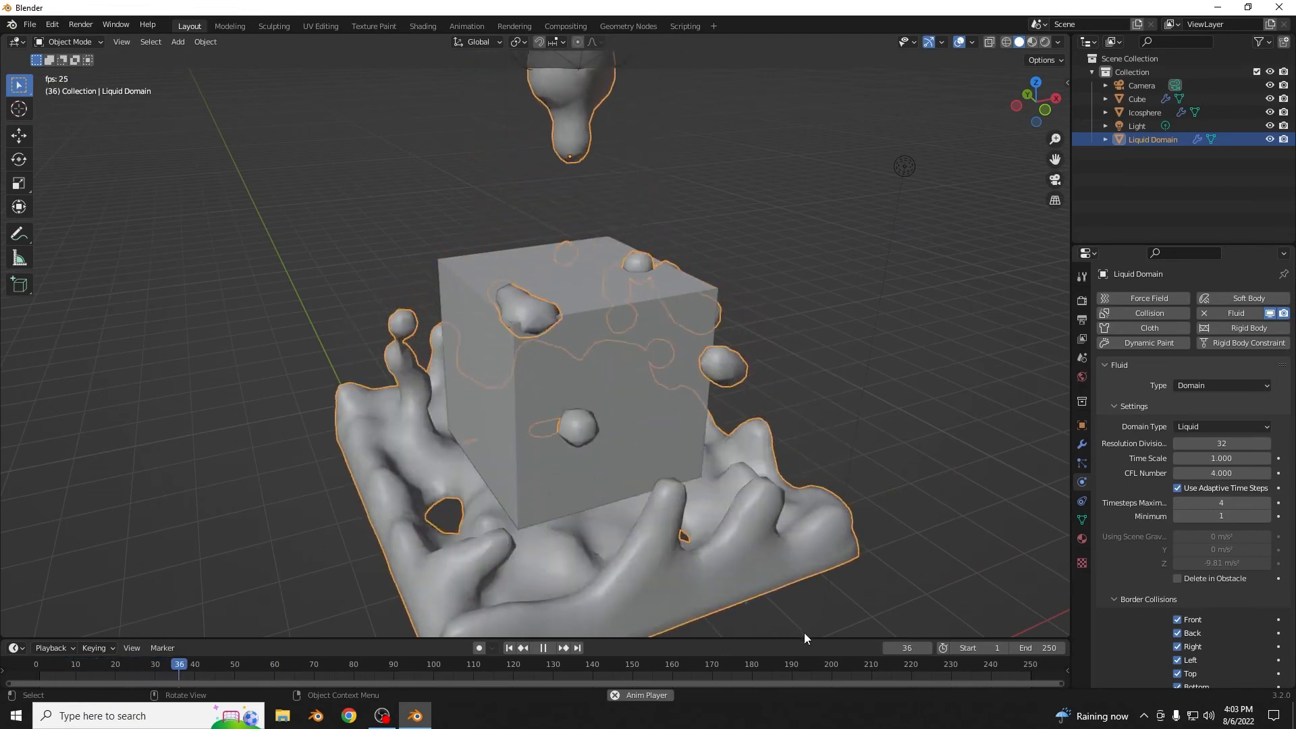
{"action": "key", "text": "space"}
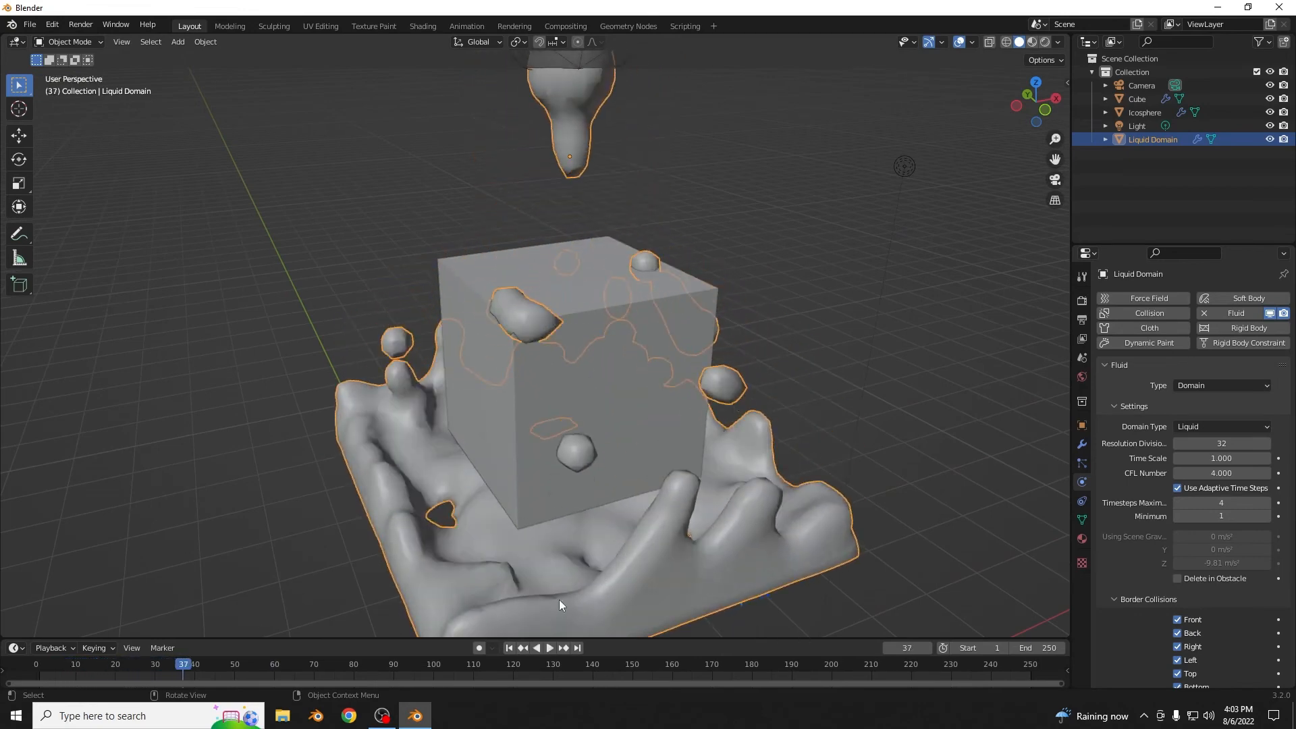
{"action": "left_click", "coordinate": [510, 648]}
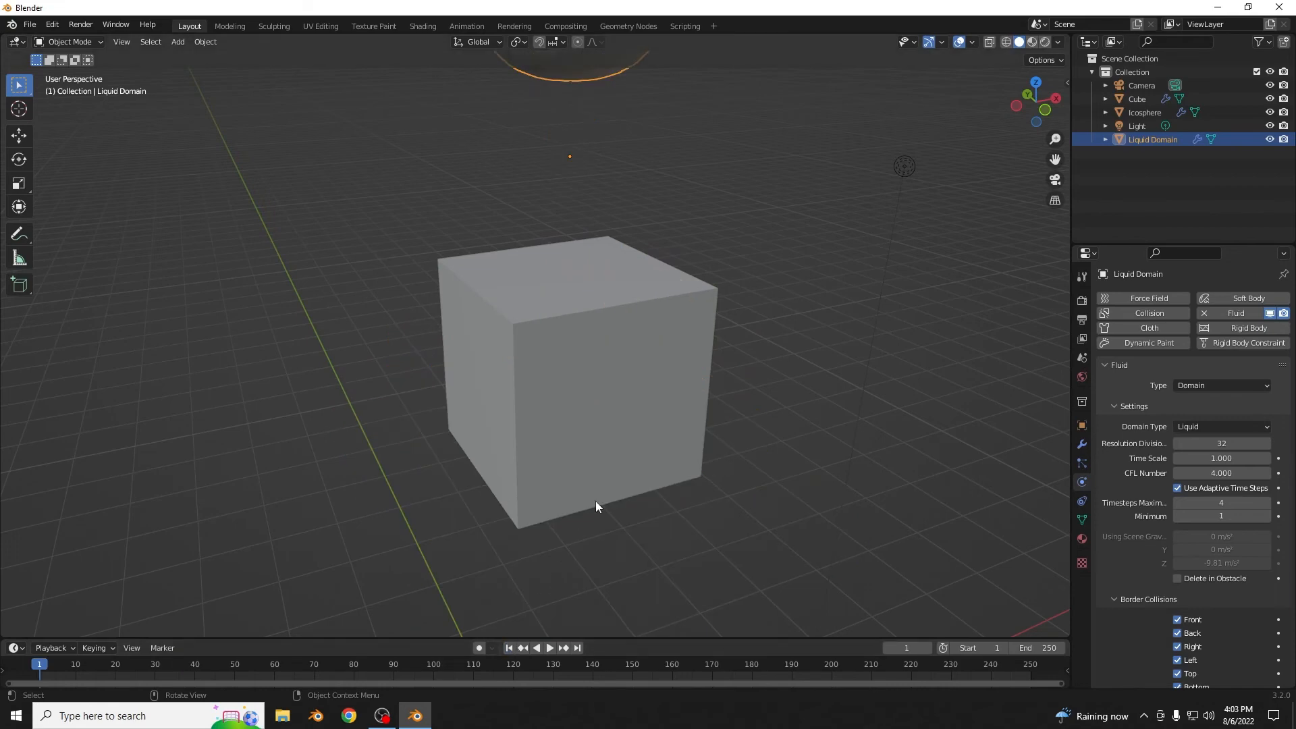
Change the cube's fluid type to Flow with Liquid flow type and Outflow behavior, and briefly play the simulation.
{"action": "scroll", "coordinate": [582, 411], "scroll_direction": "down", "scroll_amount": 5}
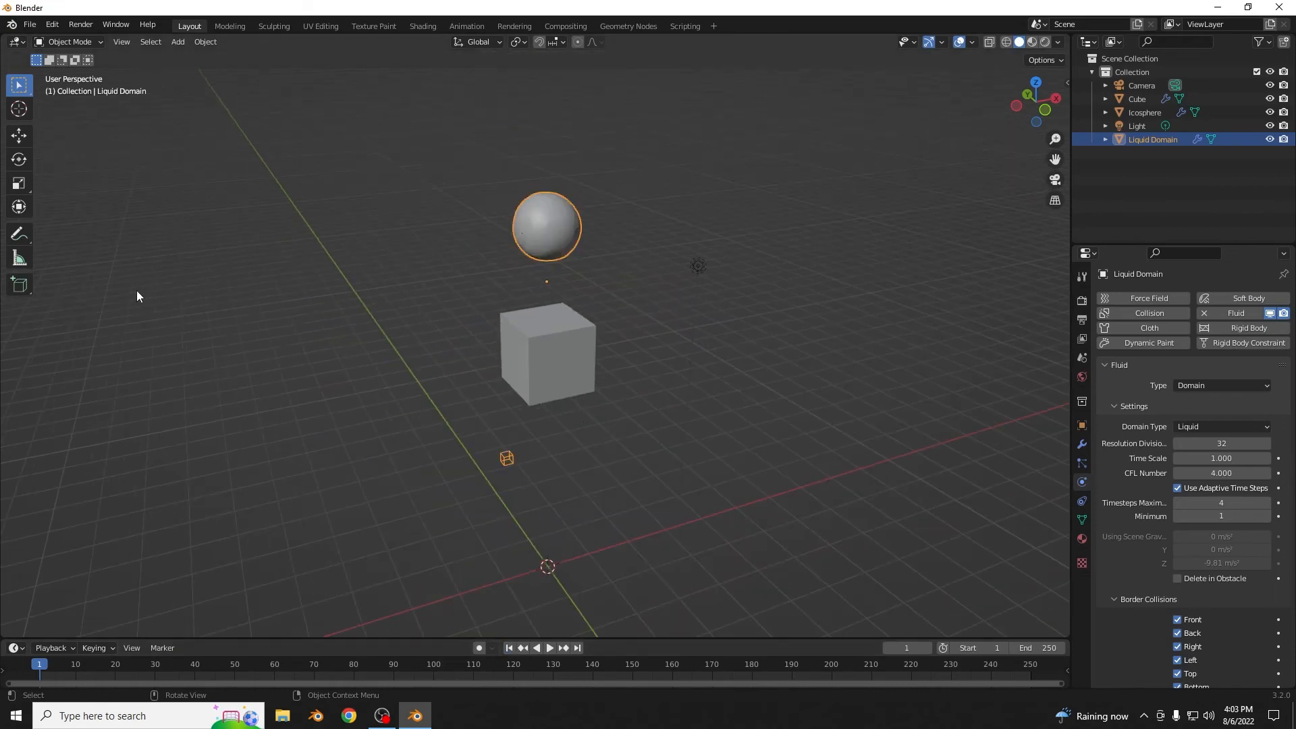
{"action": "left_click", "coordinate": [549, 329]}
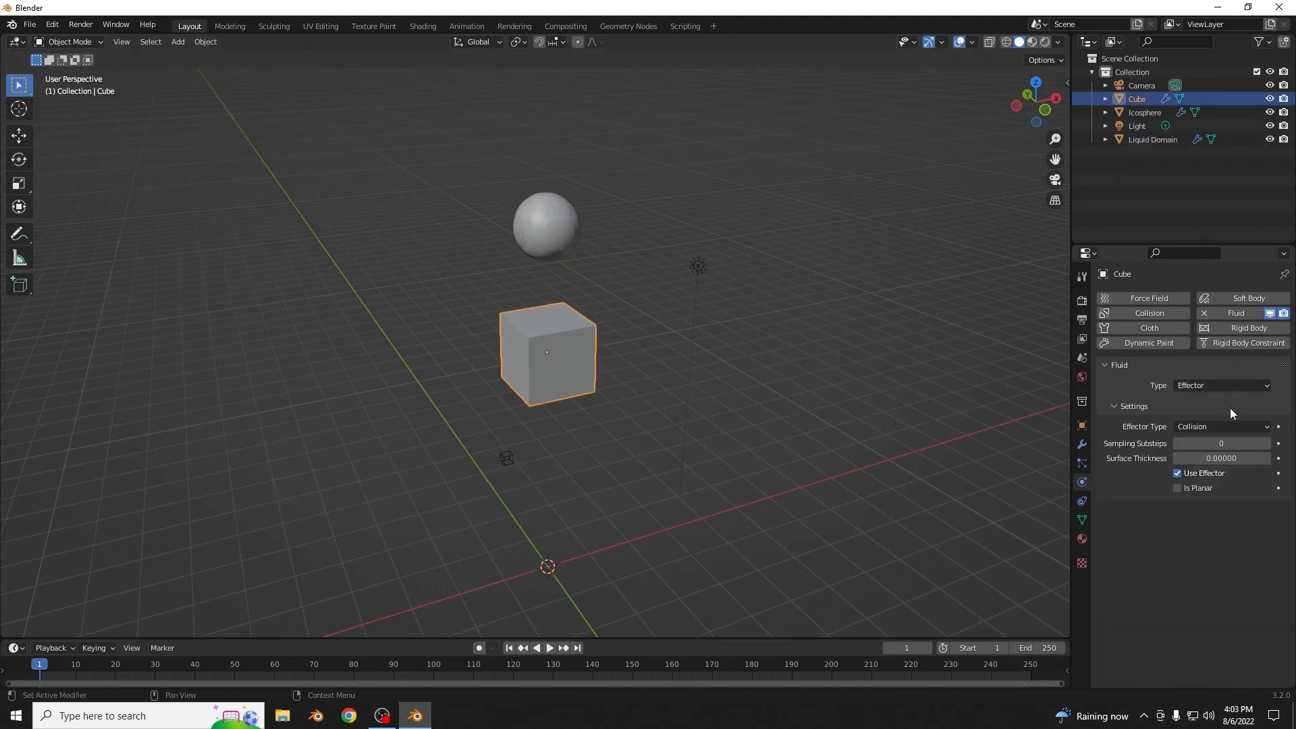
{"action": "left_click", "coordinate": [1213, 383]}
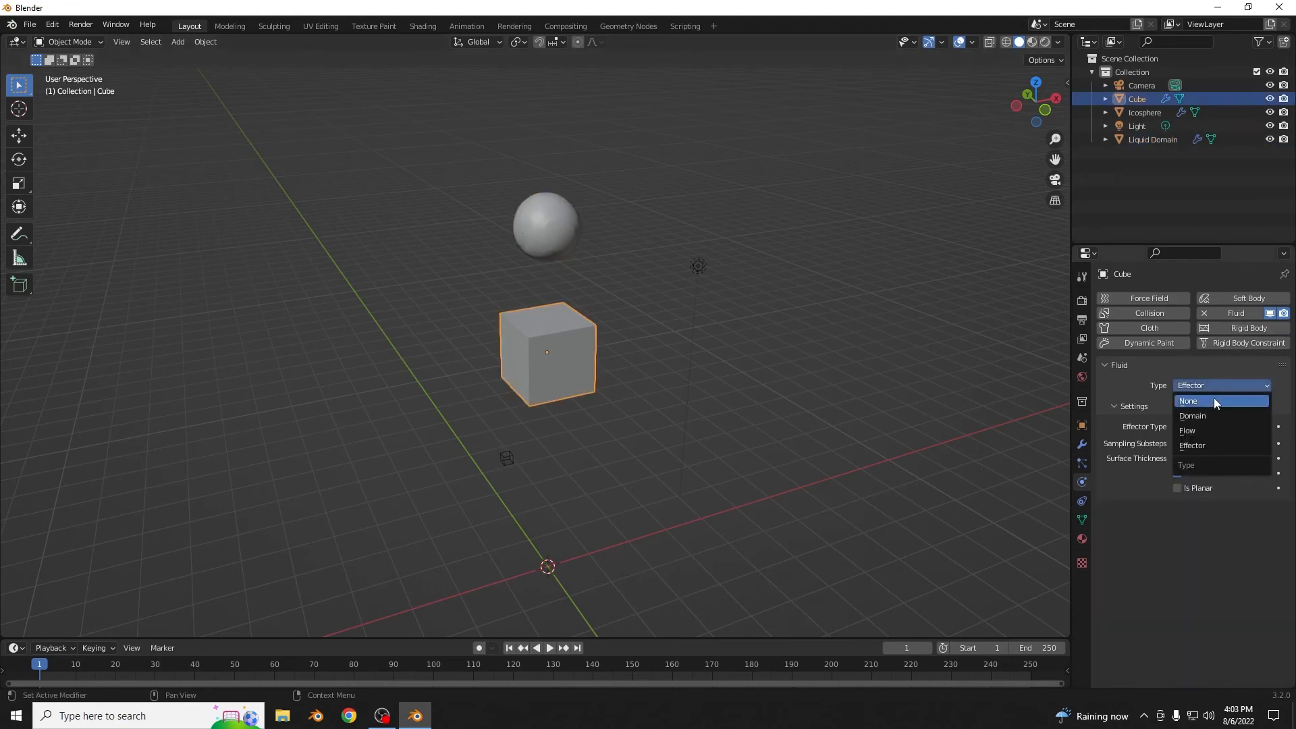
{"action": "left_click", "coordinate": [1196, 432]}
{"action": "left_click", "coordinate": [1199, 431]}
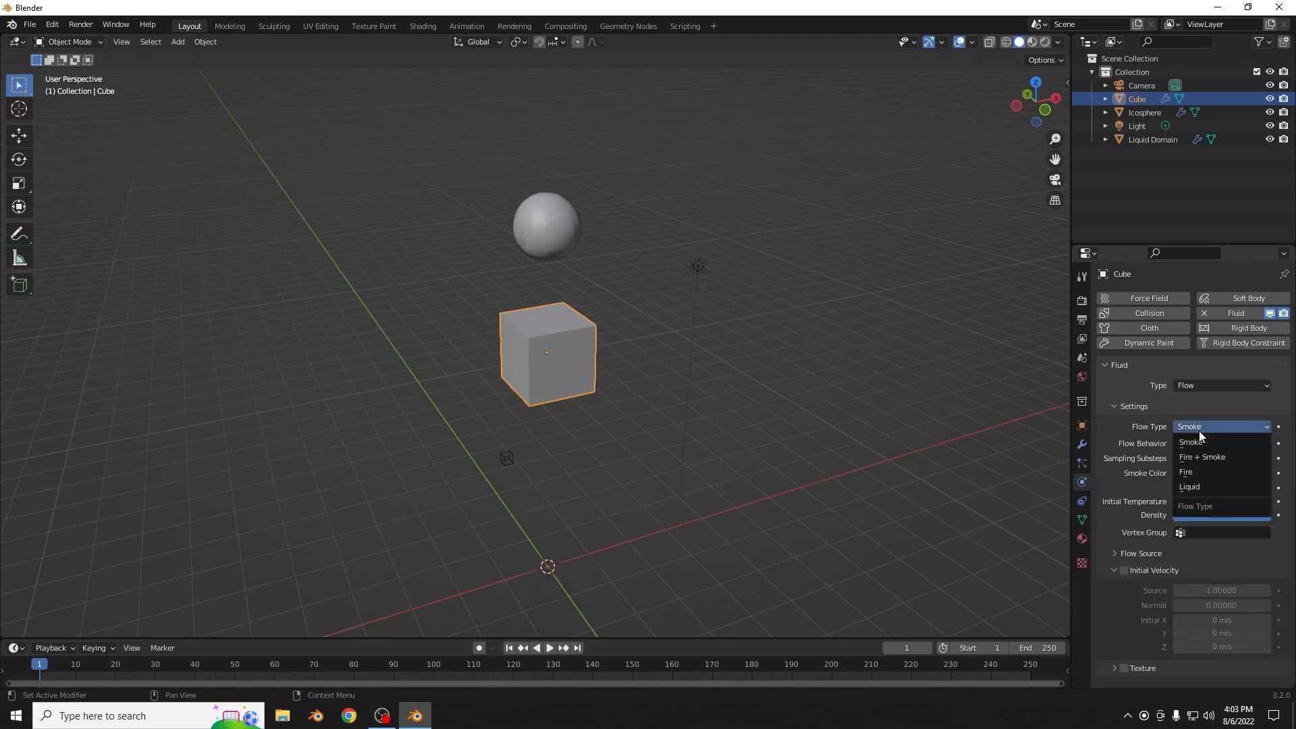
{"action": "left_click", "coordinate": [1199, 430]}
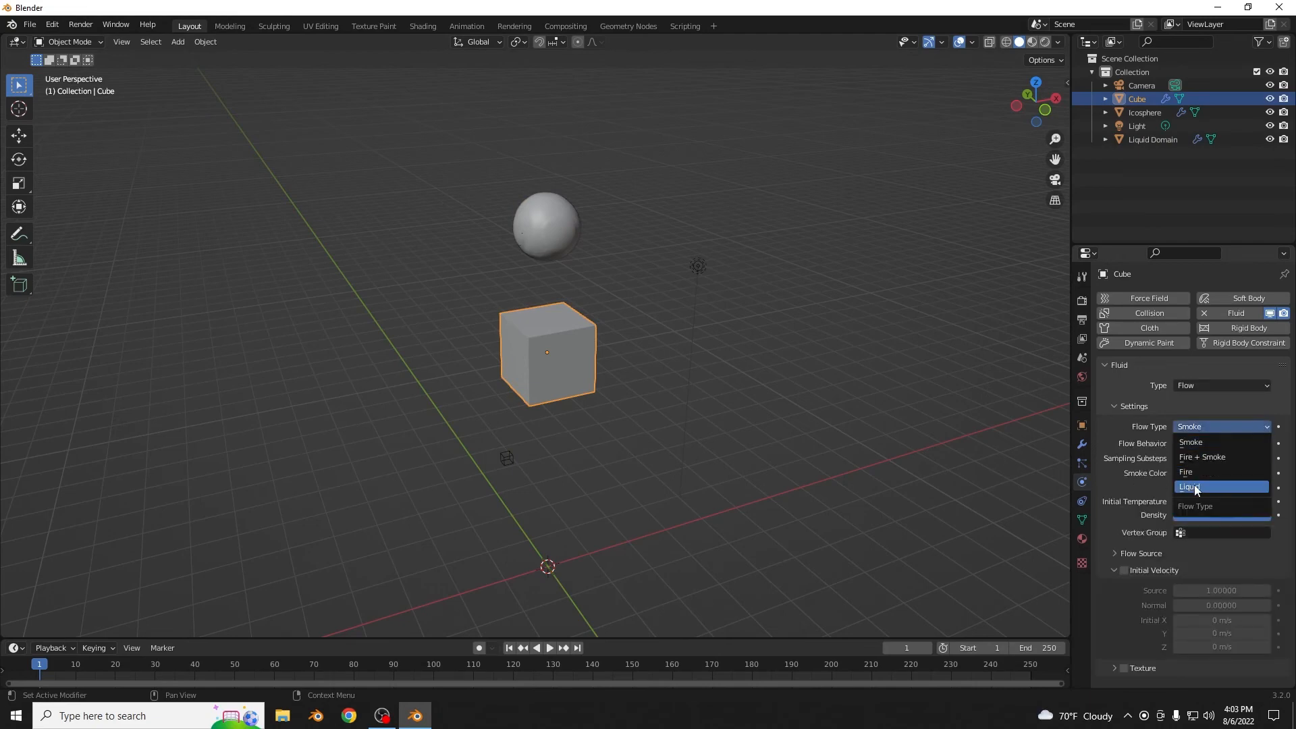
{"action": "left_click", "coordinate": [1195, 487]}
{"action": "left_click", "coordinate": [1197, 448]}
{"action": "left_click", "coordinate": [1202, 474]}
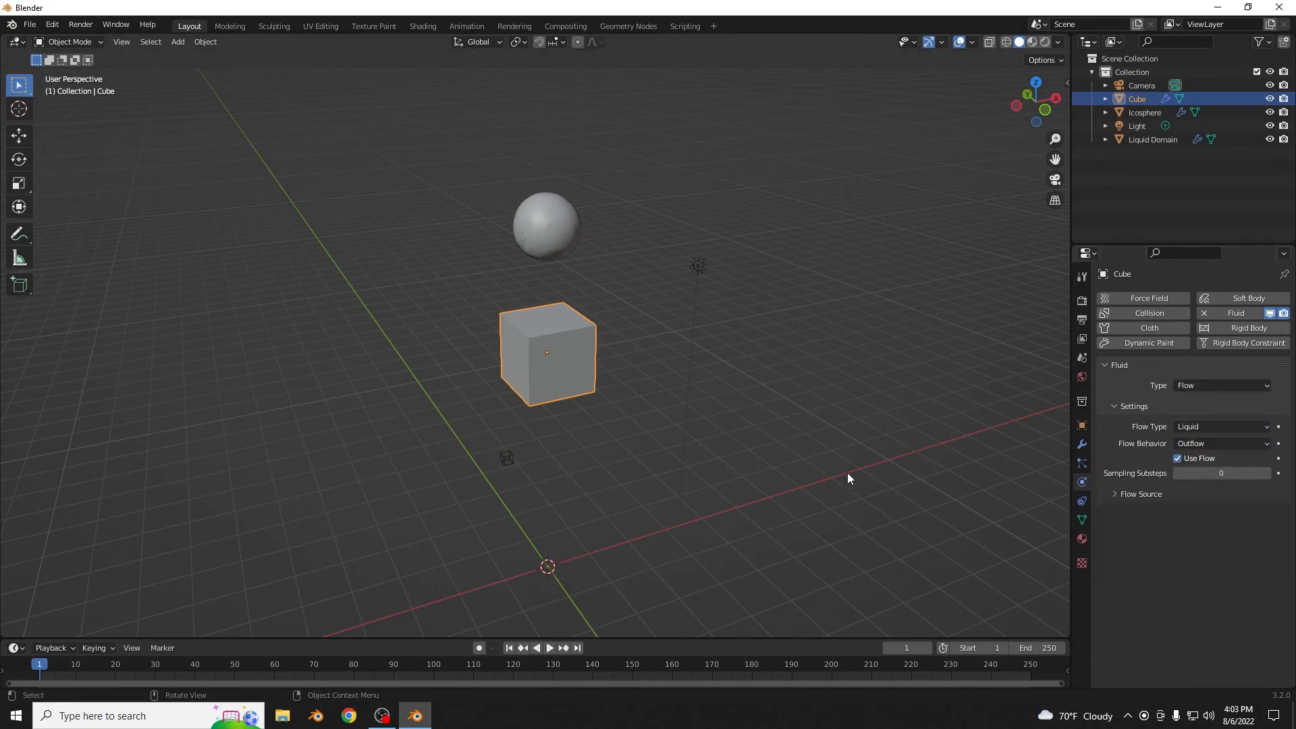
{"action": "key", "text": "space"}
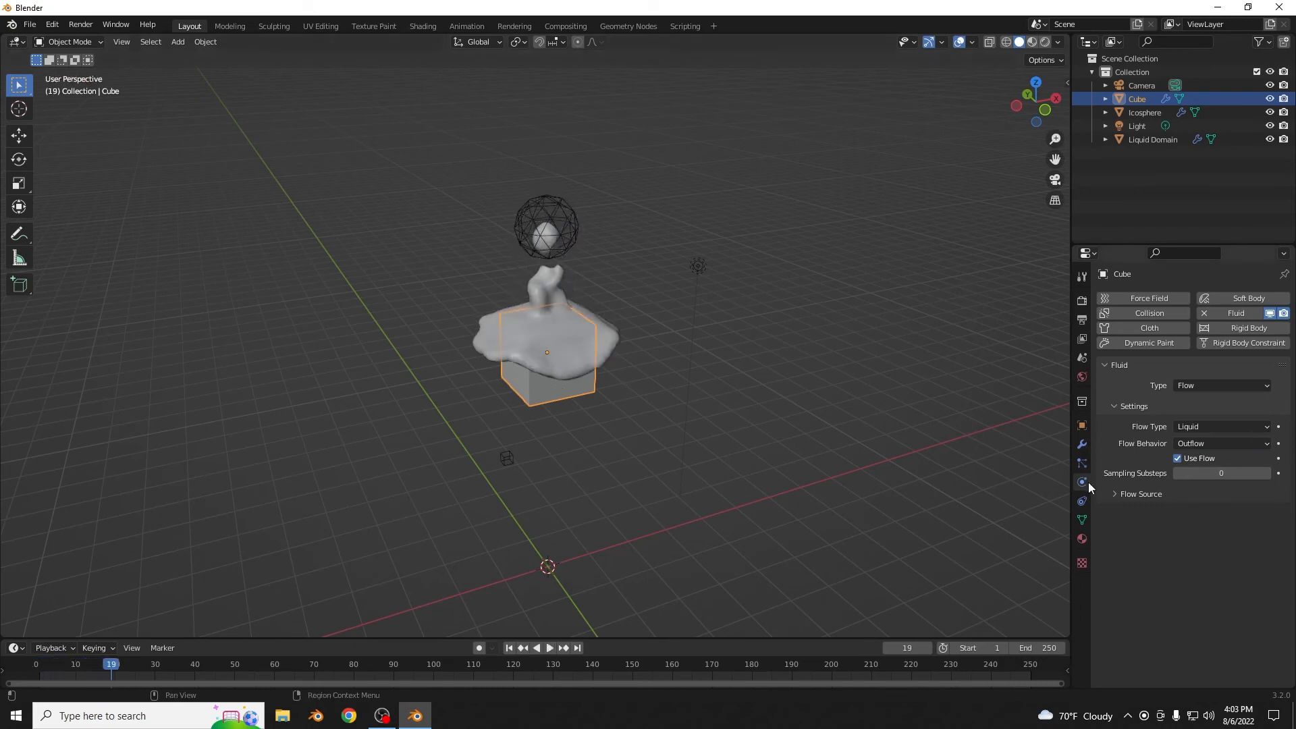
Set the Liquid Domain's Resolution Divisions to 36 and return to the first frame.
{"action": "left_click", "coordinate": [611, 334]}
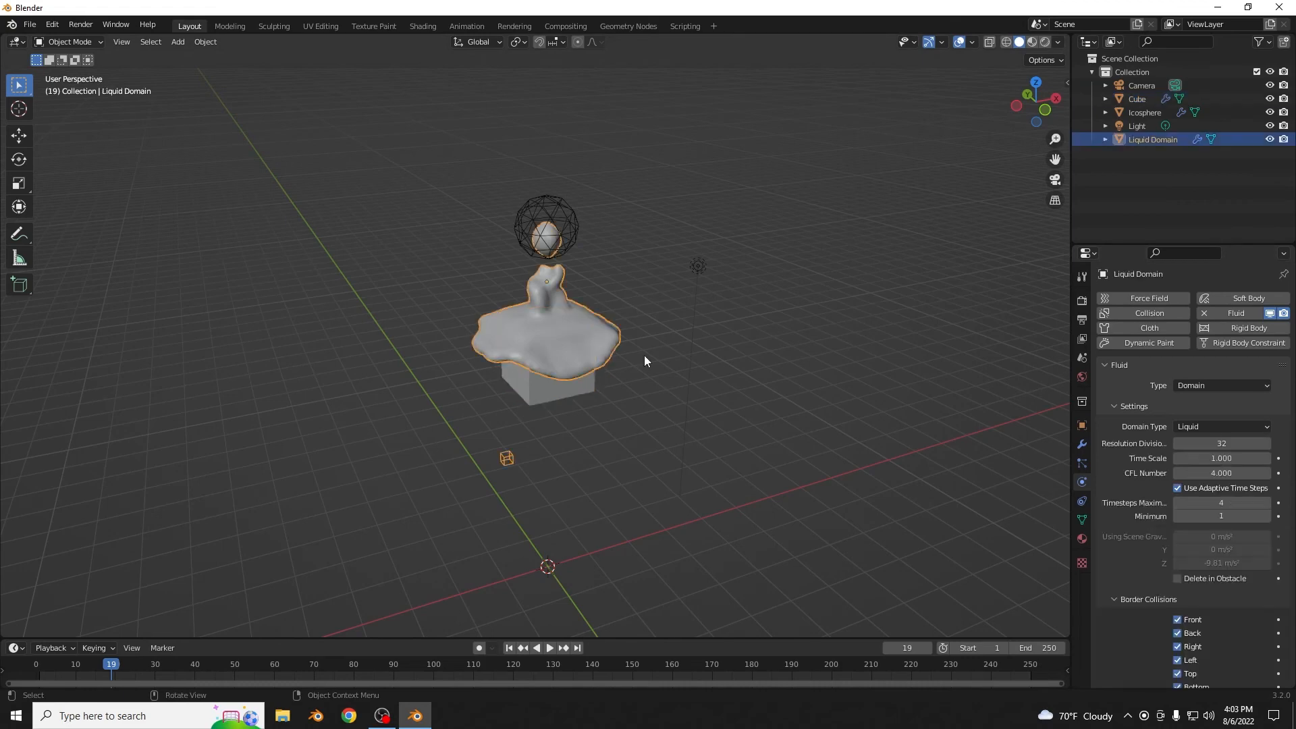
{"action": "left_click", "coordinate": [1234, 441]}
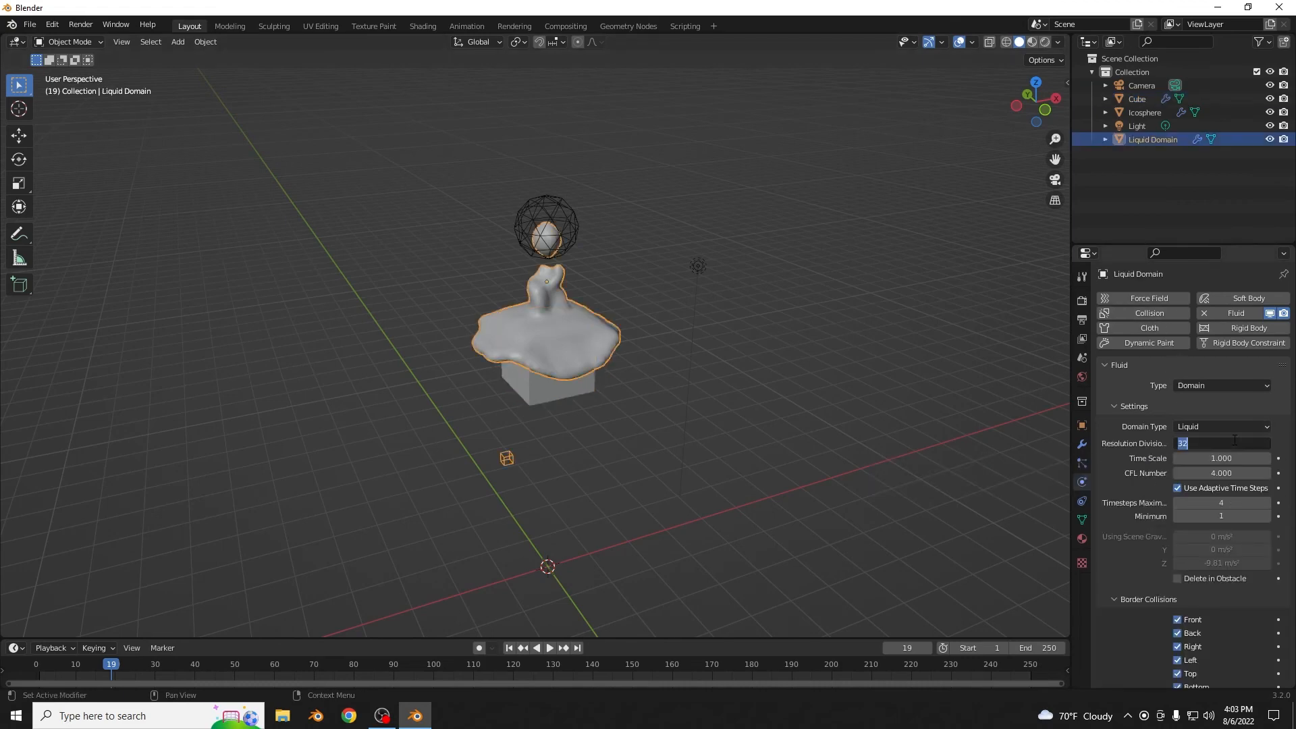
{"action": "type", "text": "36"}
{"action": "key", "text": "Return"}
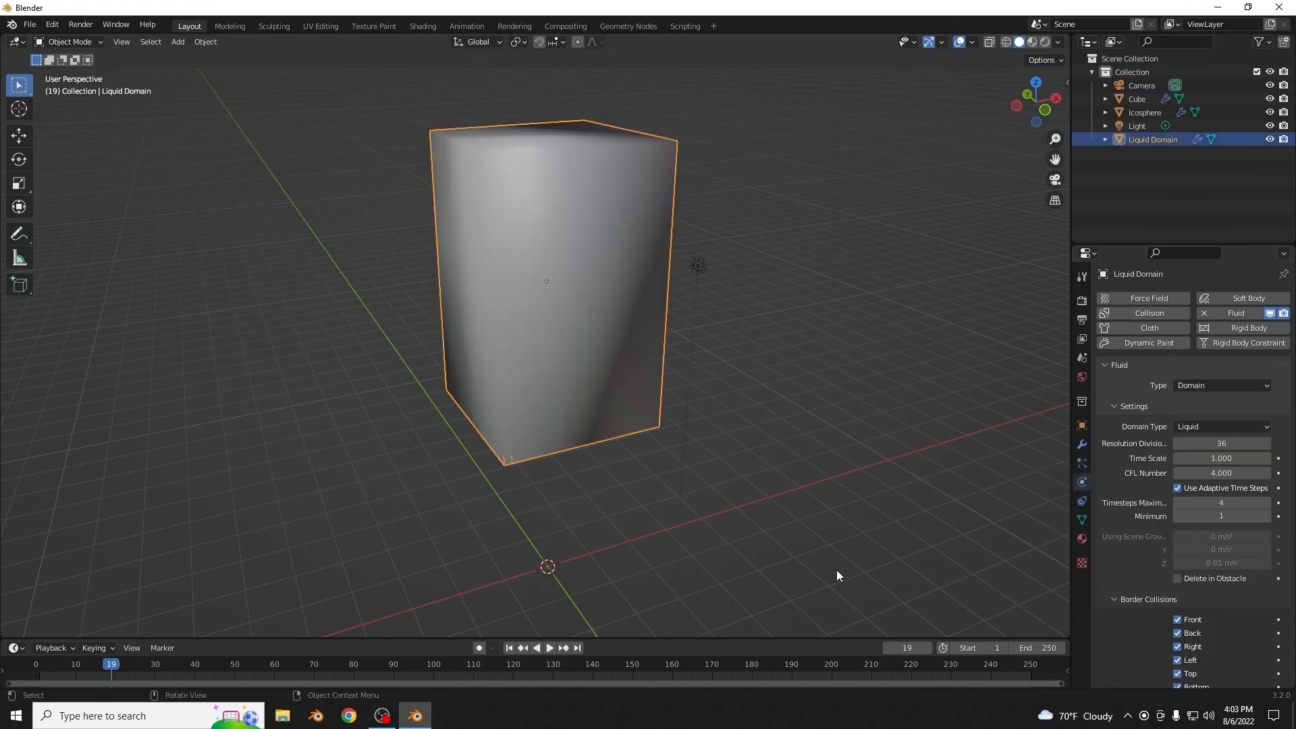
{"action": "left_click", "coordinate": [509, 648]}
Play the simulation to examine how the outflow cube affects the falling liquid, and stop playback.
{"action": "key", "text": "space"}
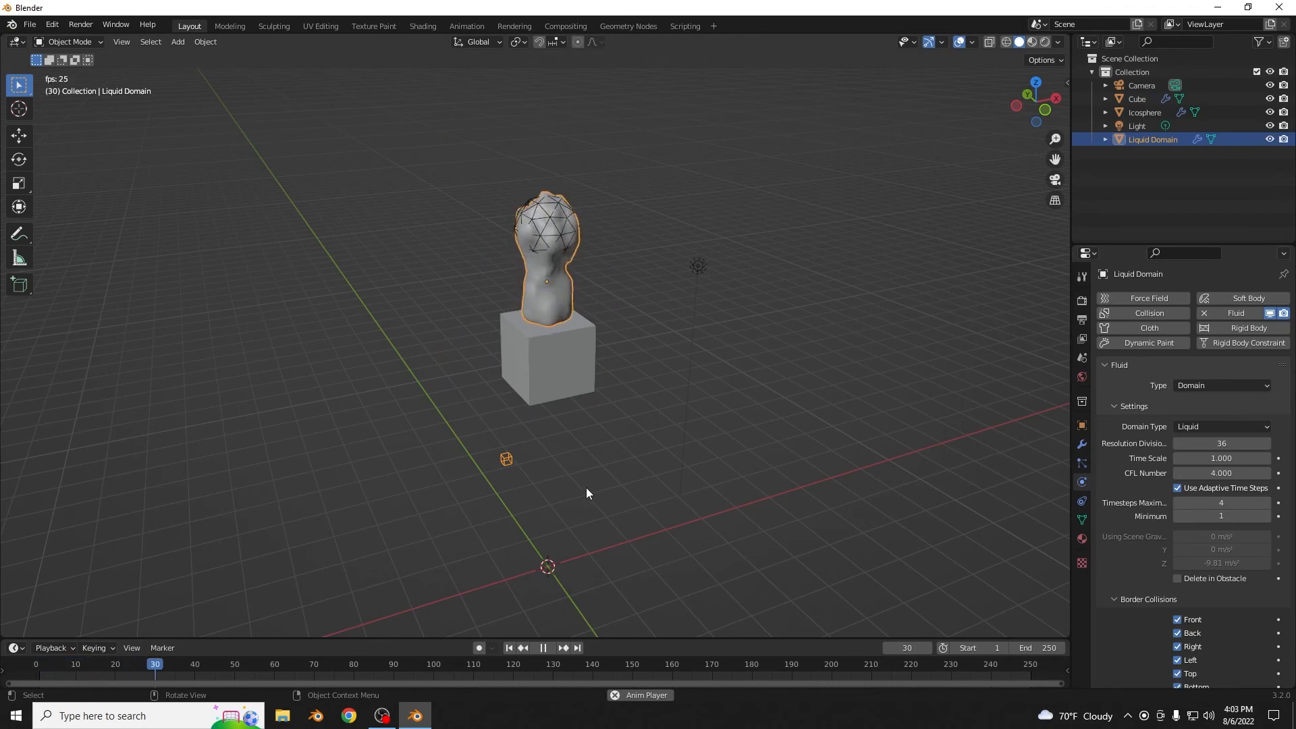
{"action": "left_click", "coordinate": [1060, 87]}
{"action": "mouse_move", "coordinate": [1048, 98]}
{"action": "left_mouse_down"}
{"action": "mouse_move", "coordinate": [1040, 51]}
{"action": "mouse_move", "coordinate": [1012, 72]}
{"action": "mouse_move", "coordinate": [1014, 93]}
{"action": "mouse_move", "coordinate": [1033, 94]}
{"action": "left_mouse_up"}
{"action": "key", "text": "space"}
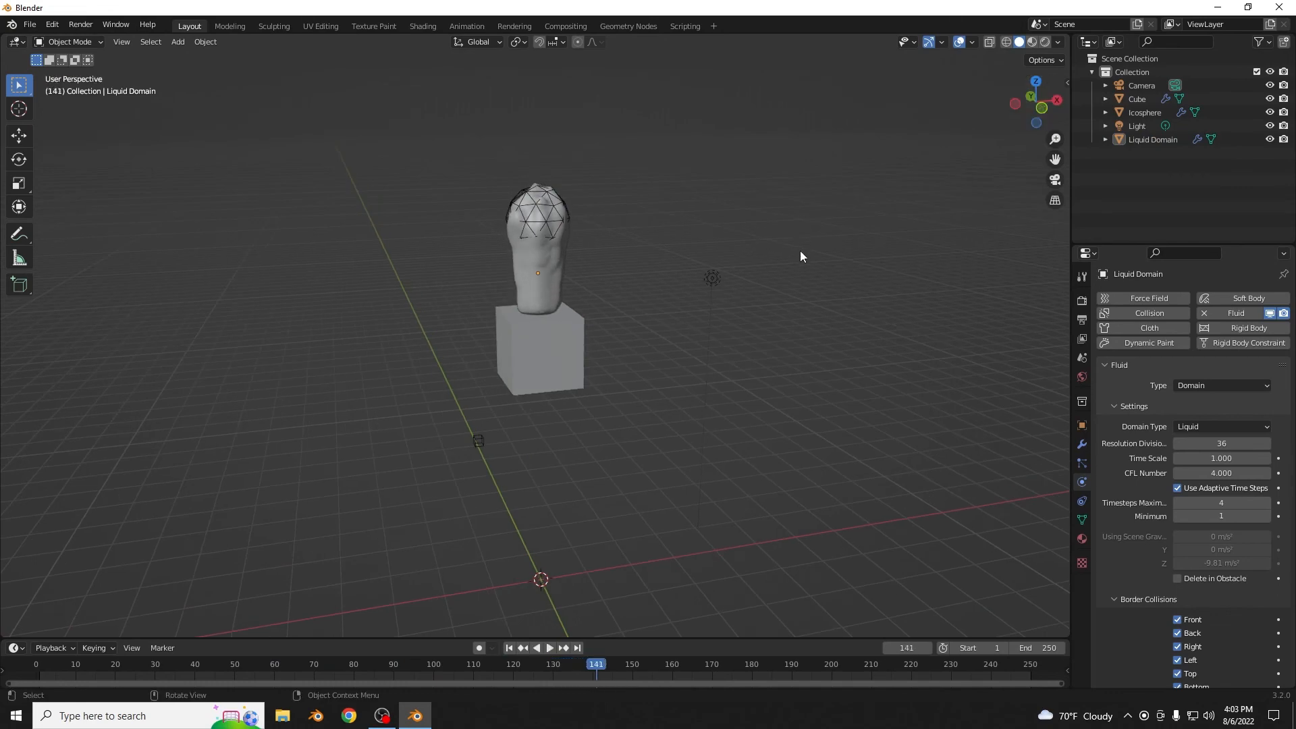